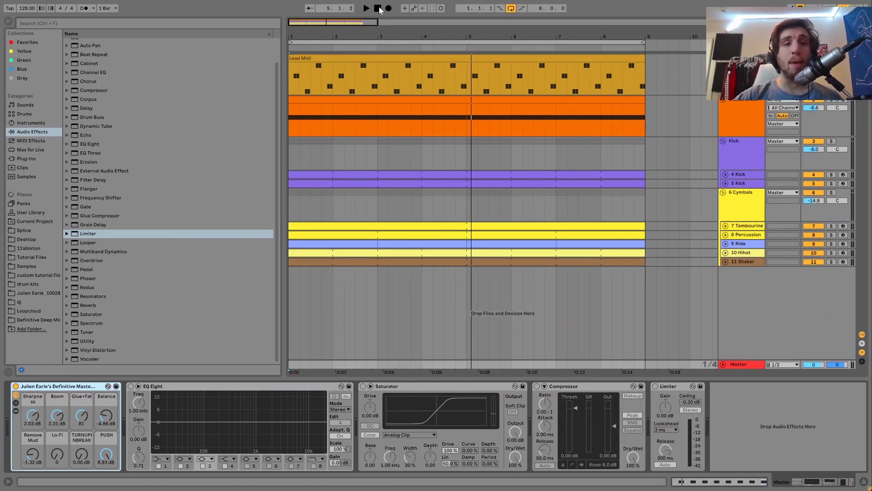
Step: Compare the track with the mastering rack bypassed, then switch the rack back on
click(378, 8)
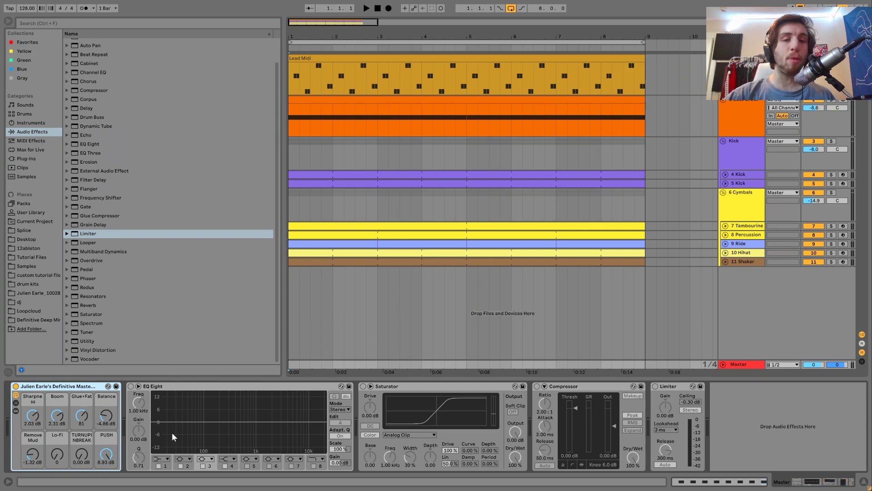
click(16, 386)
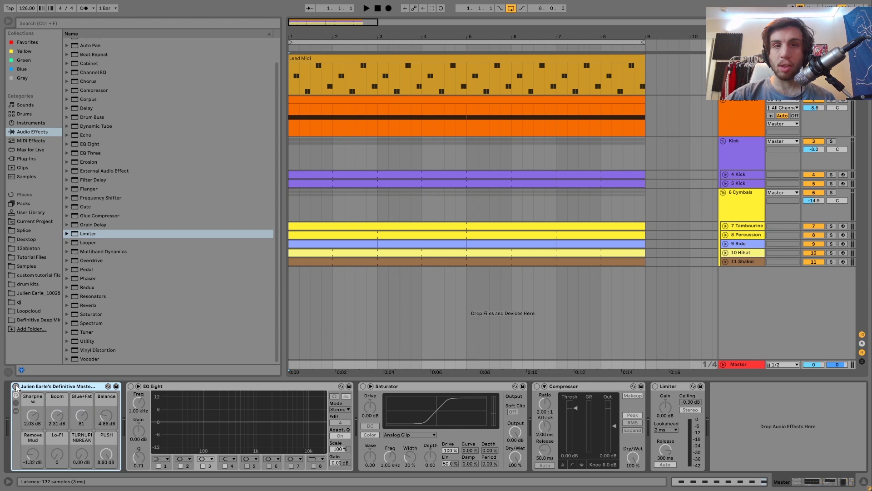
key(space)
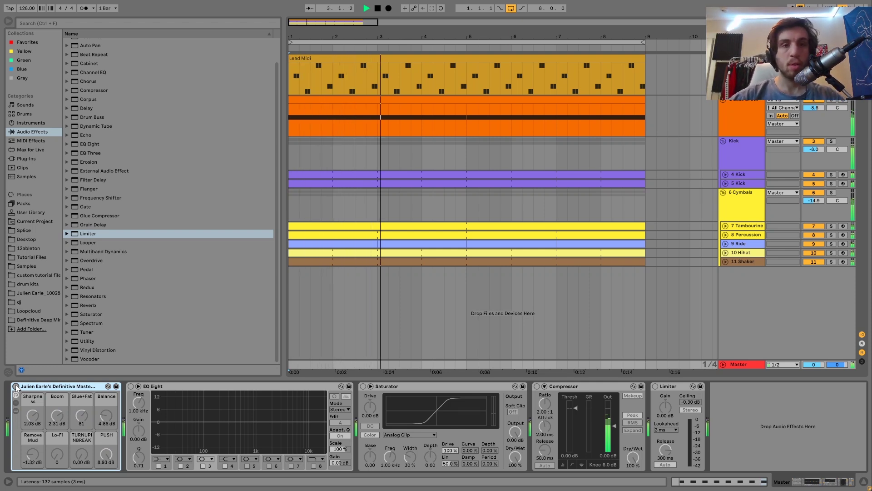
key(space)
click(16, 386)
Step: Replay the track, then raise the rack's PUSH macro to 9.00 dB
key(space)
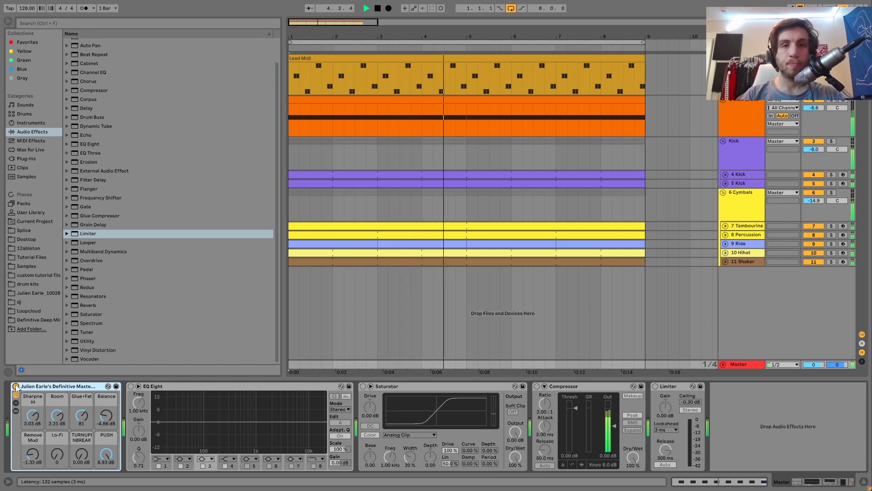
key(space)
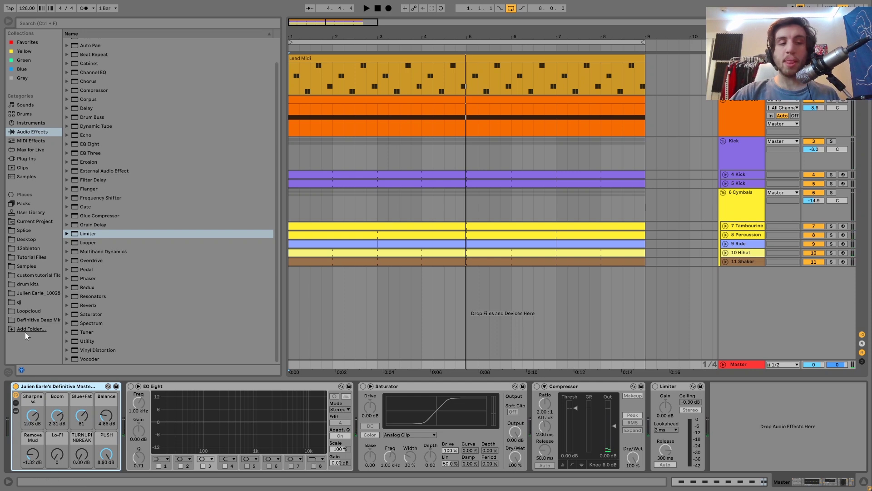
drag(105, 459, 105, 459)
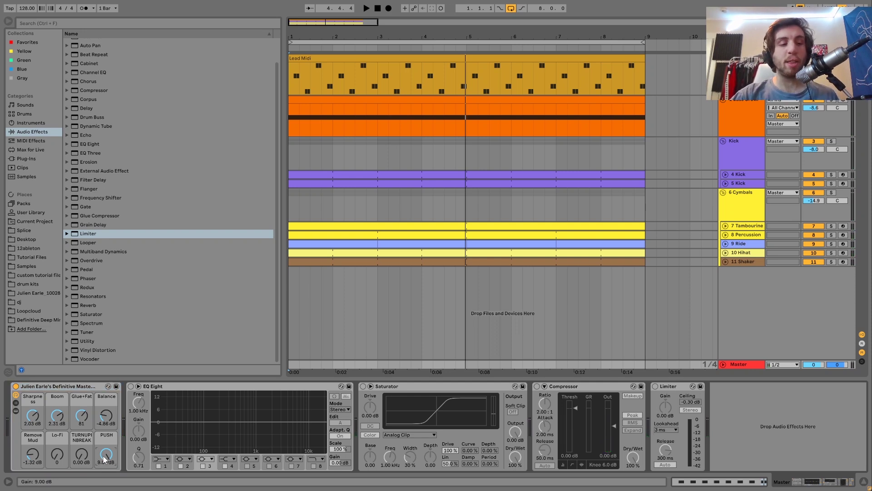
click(79, 386)
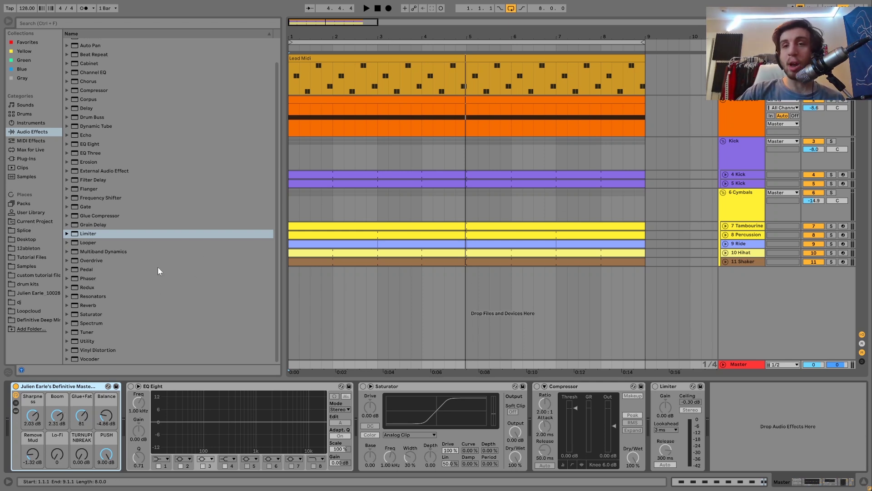
Step: Play the track unprocessed in Session View to check the master meter, then return to Arrangement
click(16, 386)
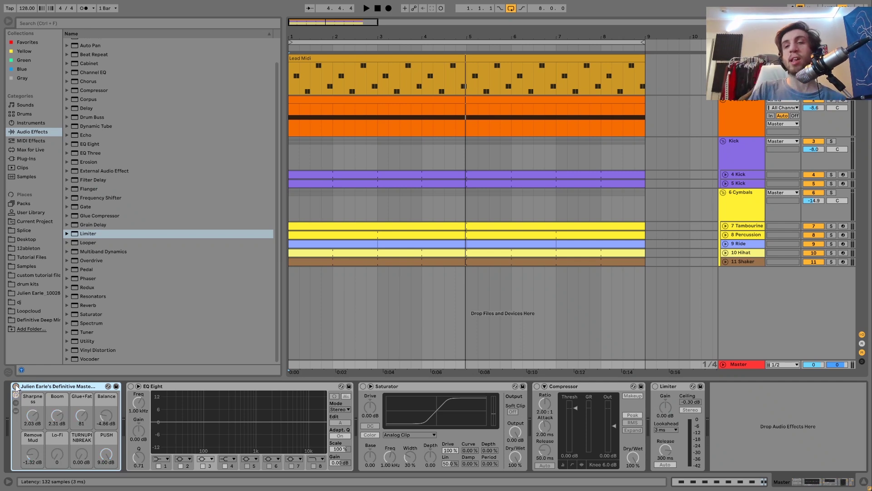
key(space)
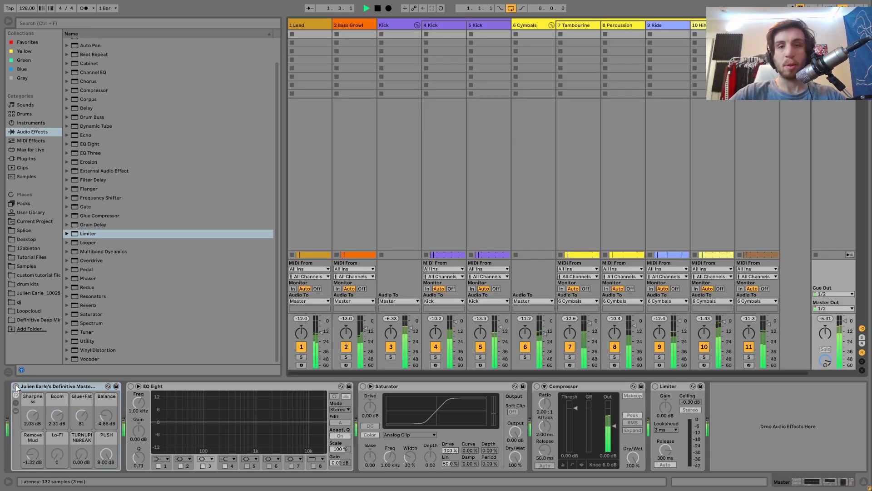
key(Tab)
key(space)
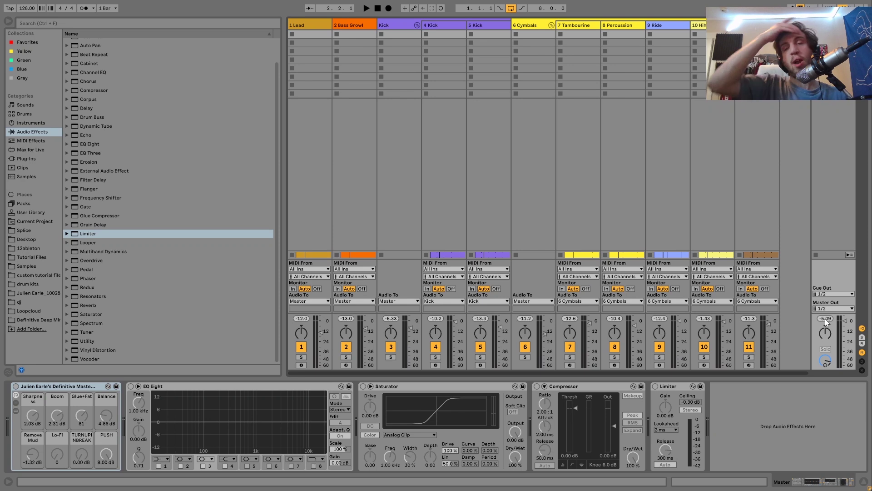
key(space)
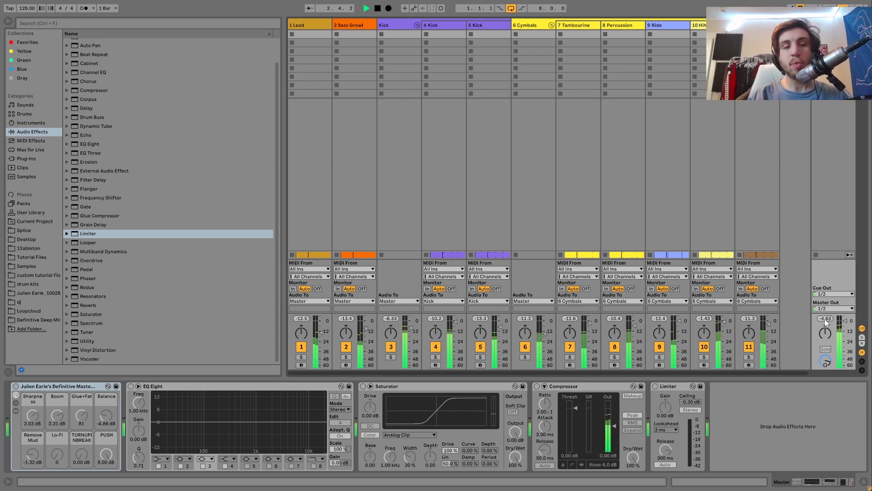
key(space)
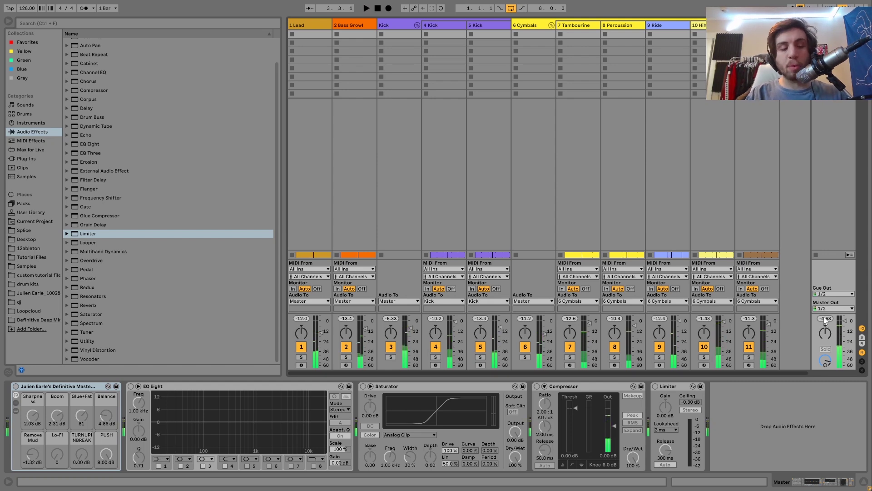
key(Tab)
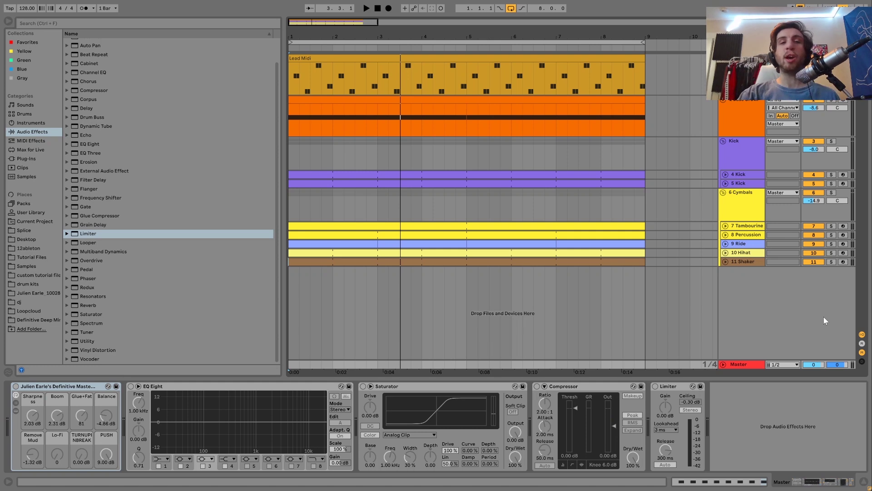
Step: Play a short stretch of the unprocessed track, then re-enable the mastering rack
key(space)
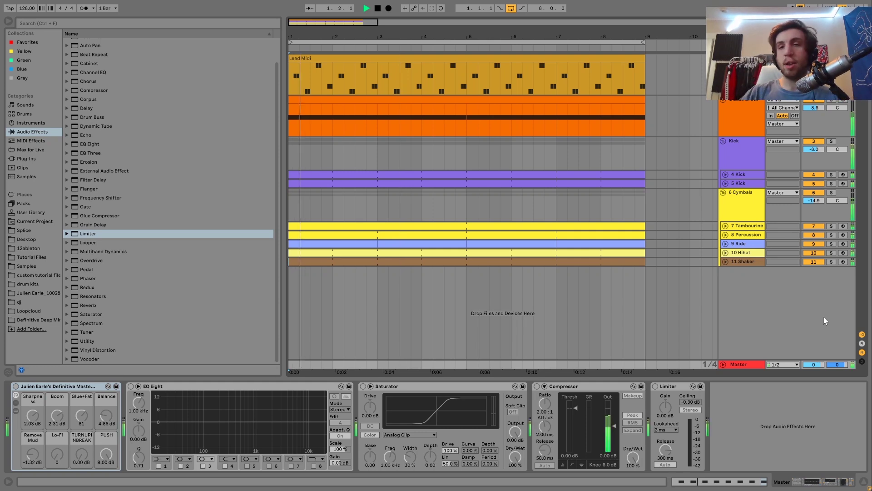
key(space)
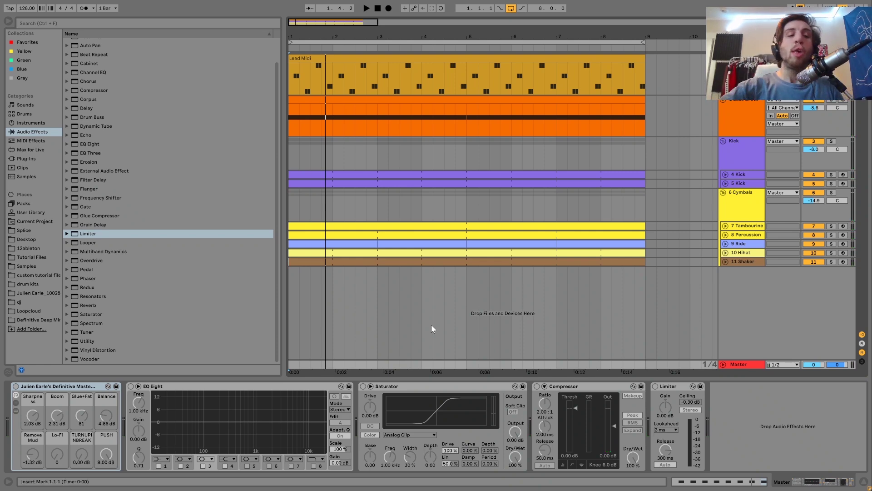
click(16, 386)
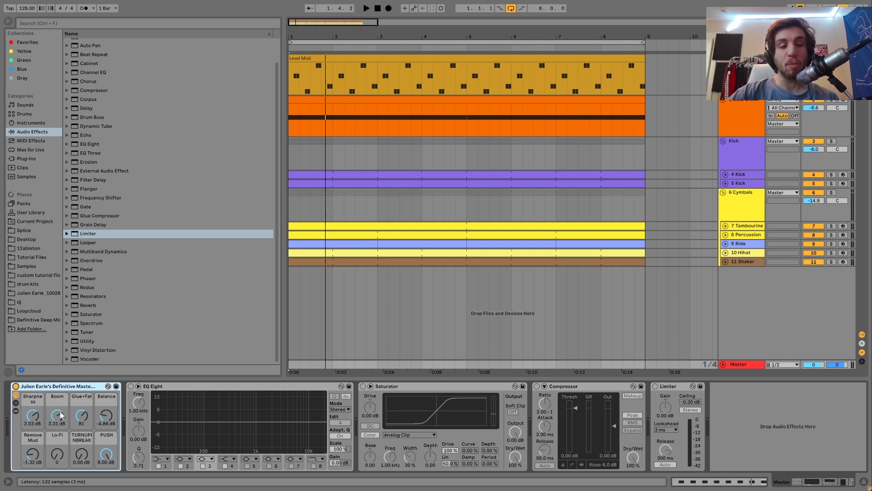
Step: Enable EQ Eight with a 3 dB boost near 96 Hz, a band 4 lift and -1.00 dB output
click(15, 386)
click(130, 385)
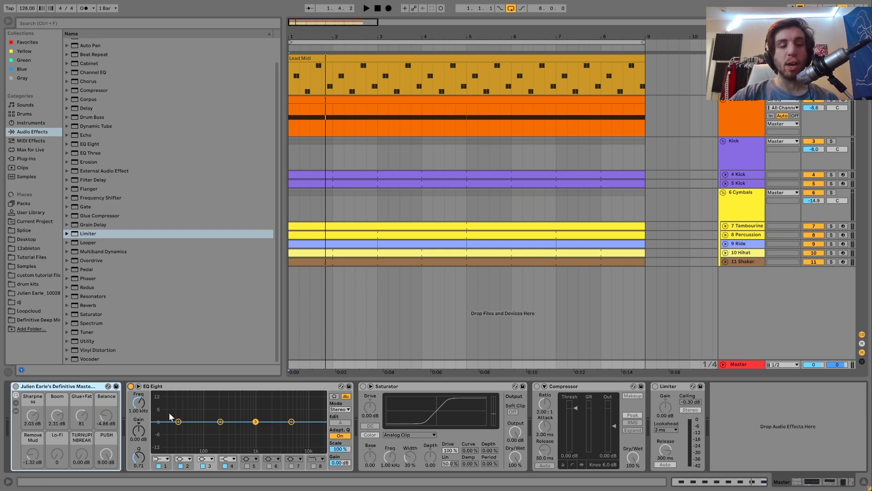
click(178, 421)
drag(178, 422, 204, 415)
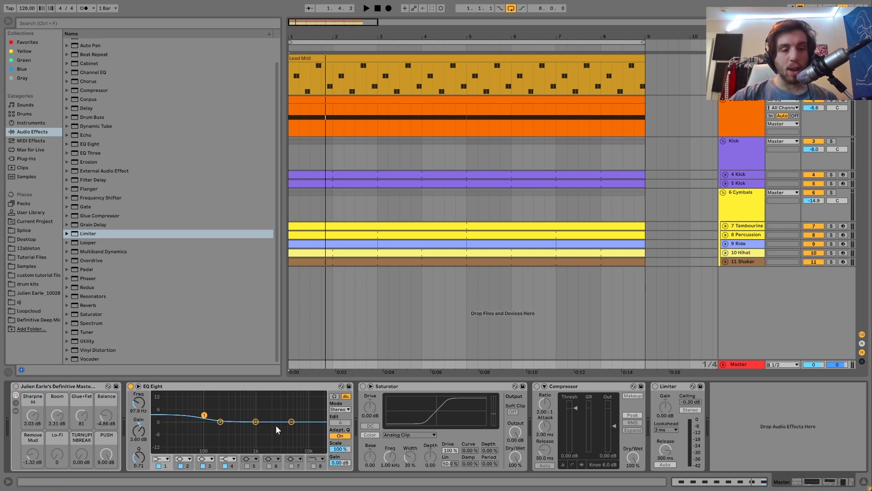
drag(291, 421, 277, 416)
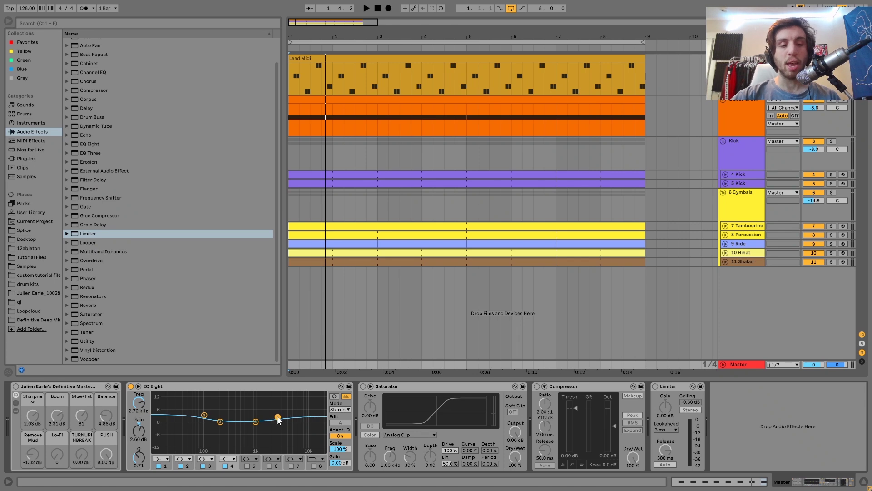
text(-1)
key(Return)
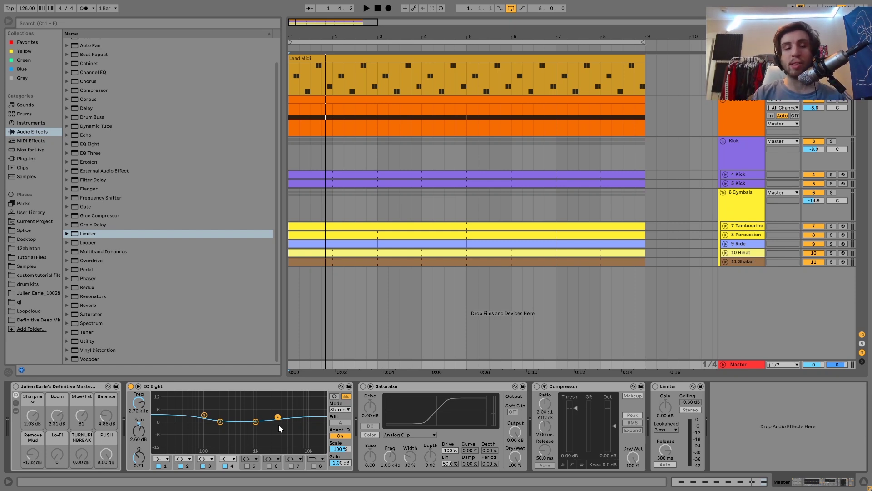
Step: Compare EQ Eight on and off during playback, then re-enable the mastering rack
key(space)
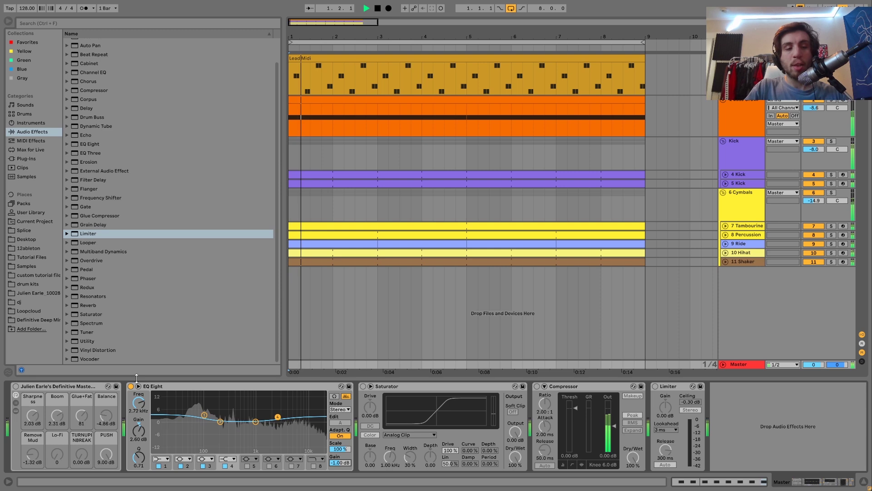
click(131, 386)
click(130, 386)
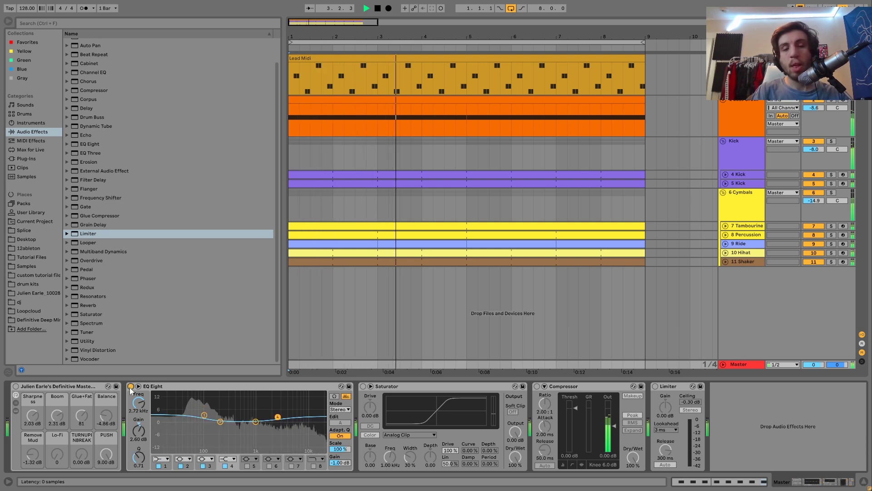
key(space)
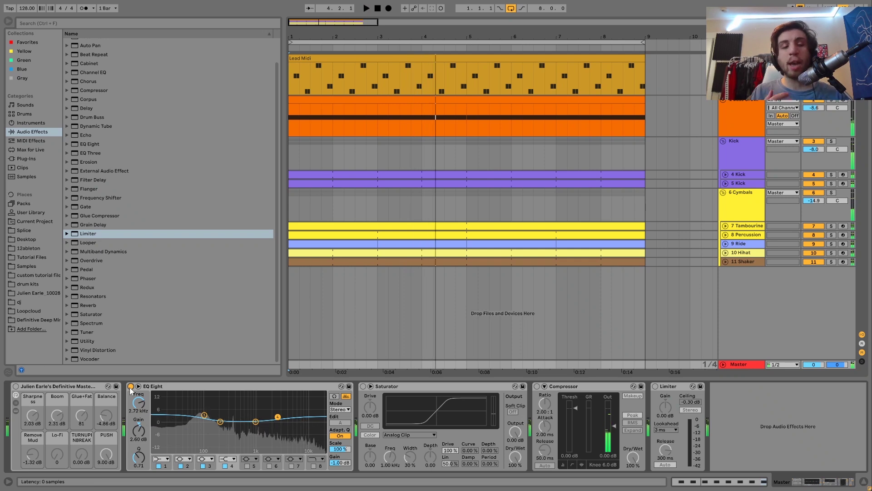
click(15, 386)
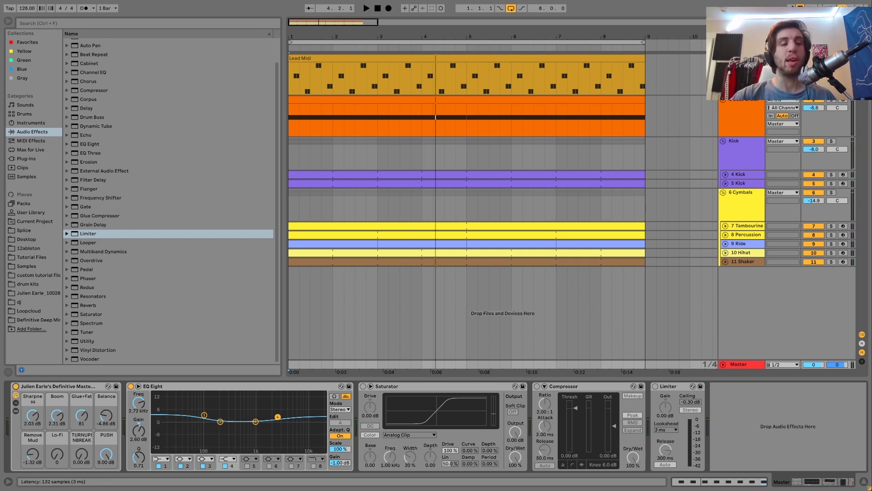
Step: Bypass the rack and make EQ band 2 a narrow -3.28 dB cut near 245 Hz
click(16, 386)
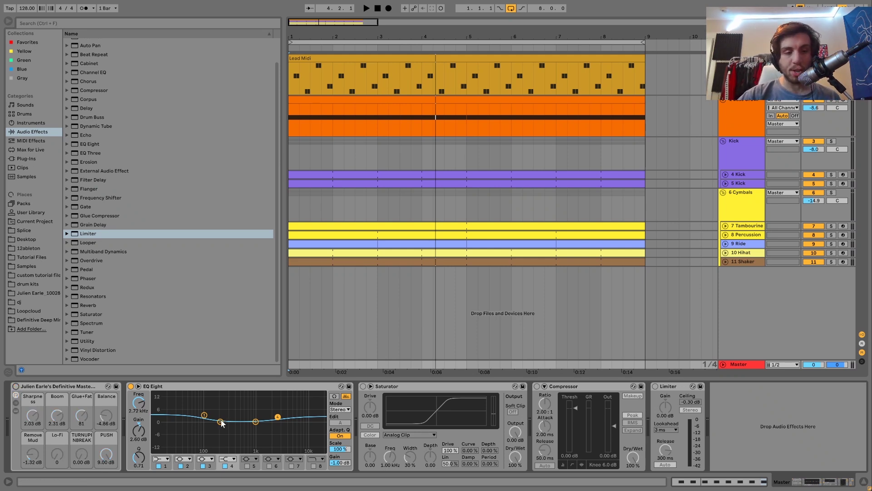
drag(220, 421, 225, 426)
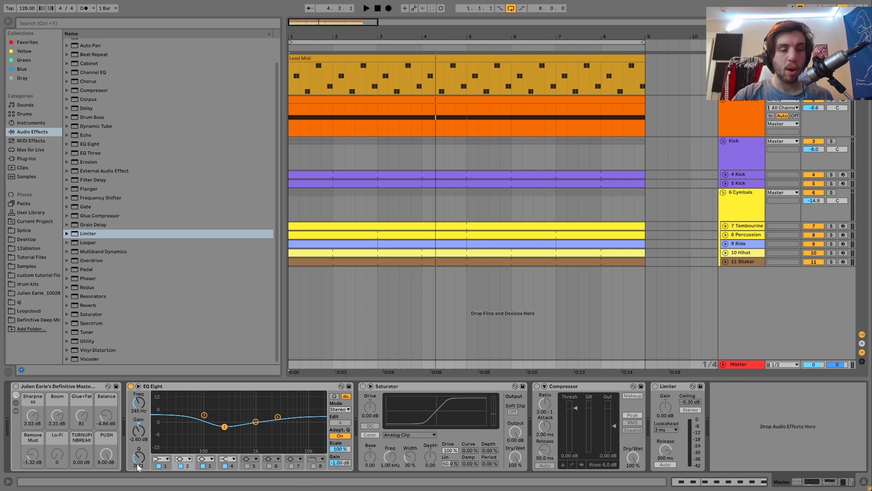
drag(137, 464, 137, 446)
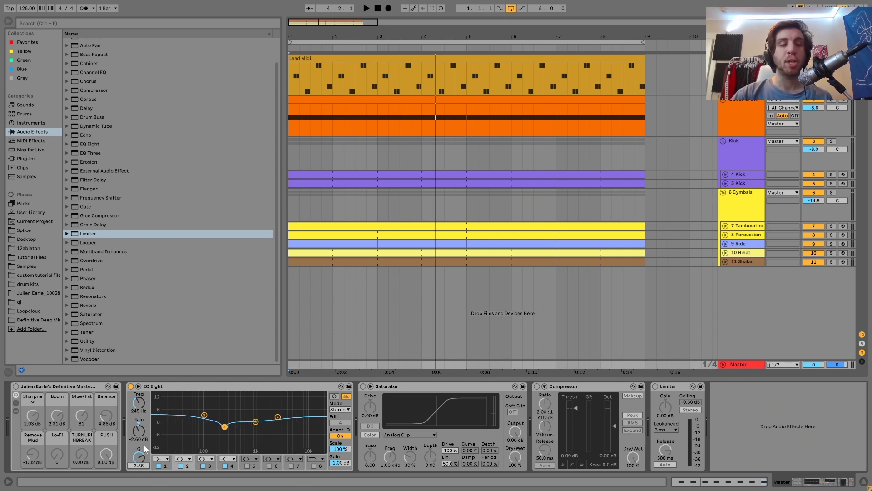
drag(139, 436, 139, 439)
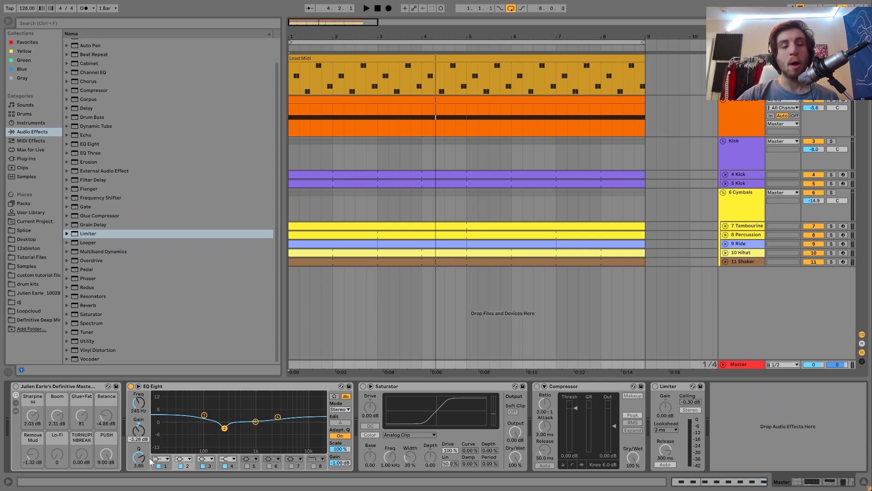
Step: Toggle EQ band 2 during playback to compare, then switch the mastering rack on
click(180, 465)
key(space)
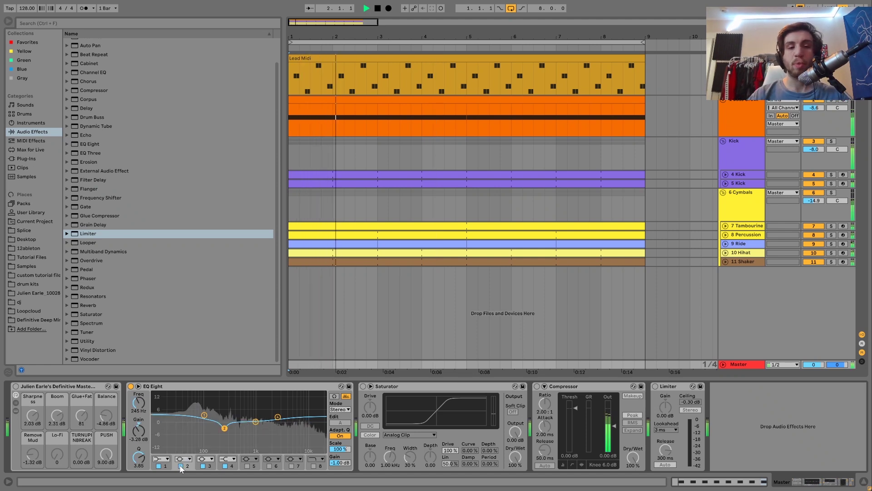
click(180, 465)
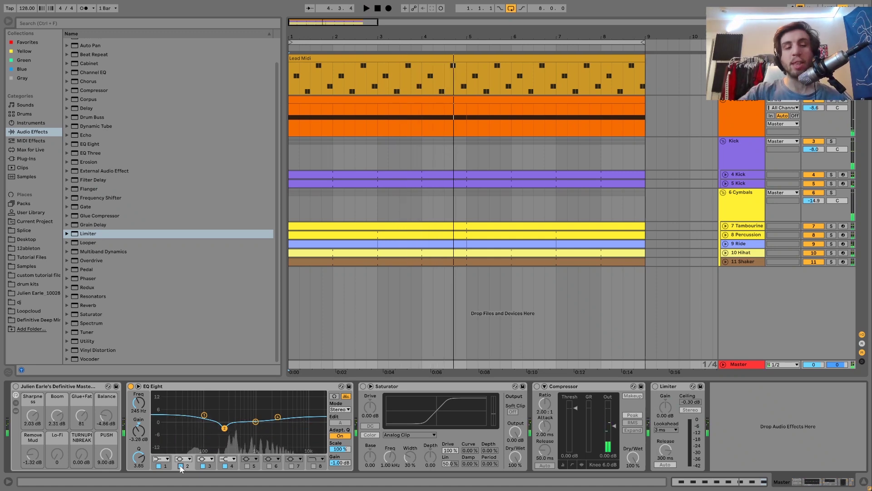
key(space)
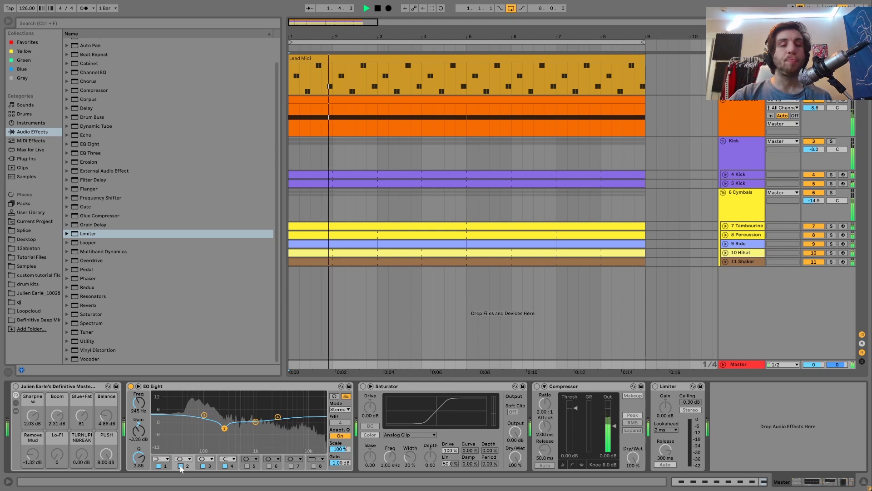
key(space)
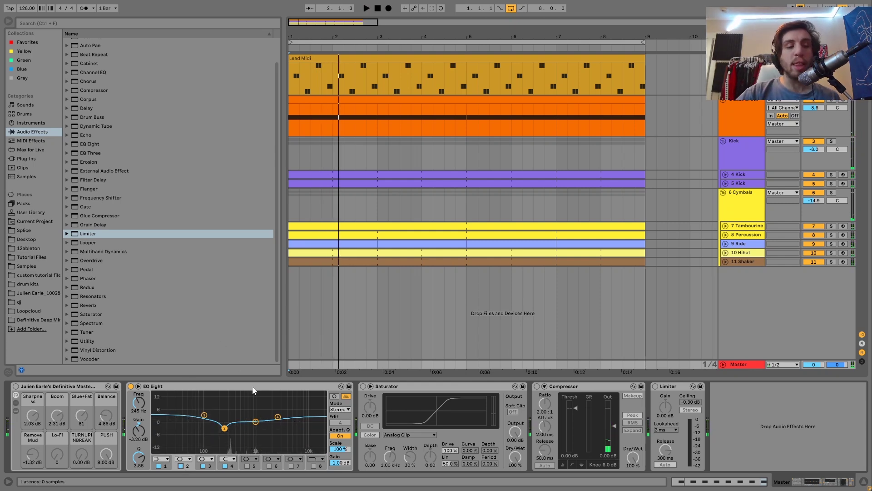
click(16, 386)
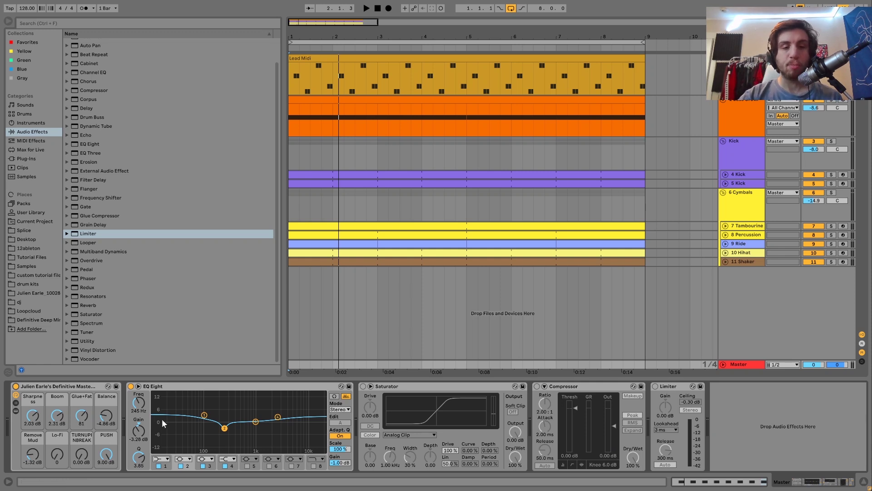
Step: Enable the Saturator at 4.00 dB drive and -2.00 dB output, comparing it on and off during playback
click(16, 386)
click(363, 386)
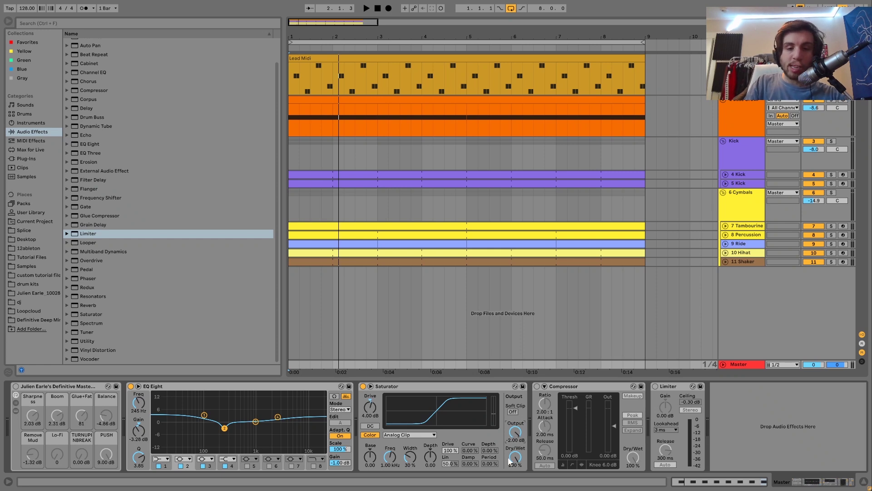
click(363, 387)
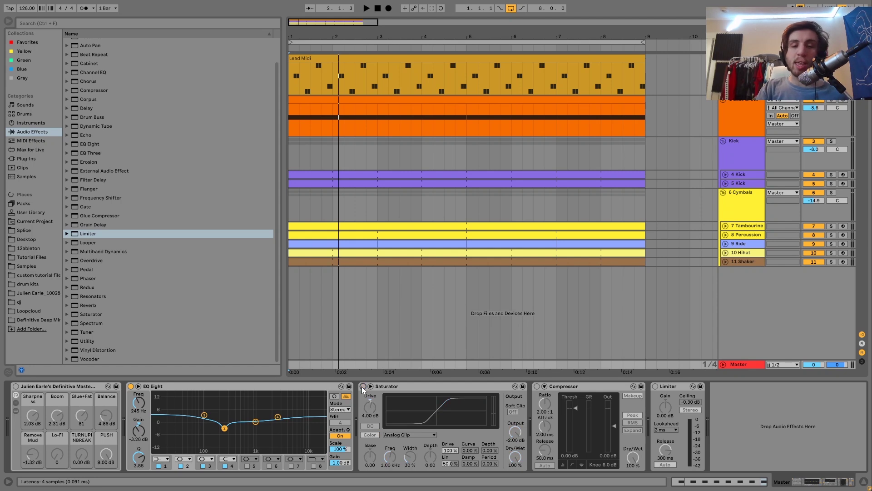
key(space)
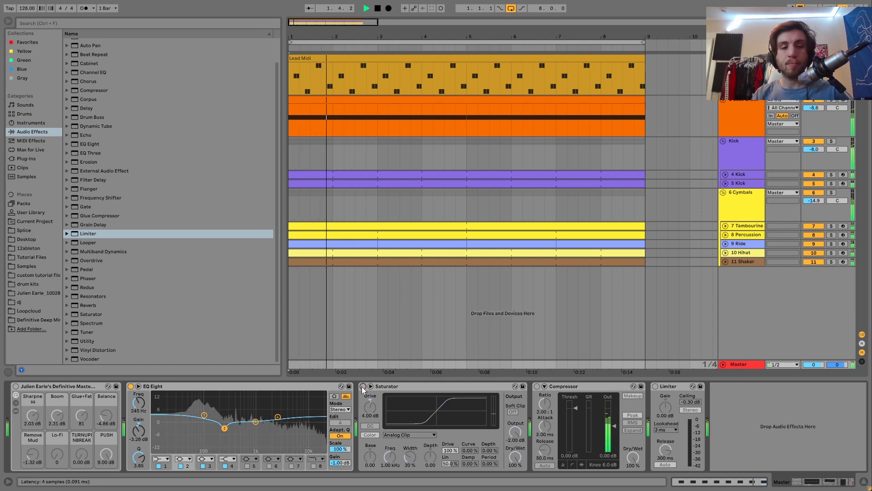
click(363, 387)
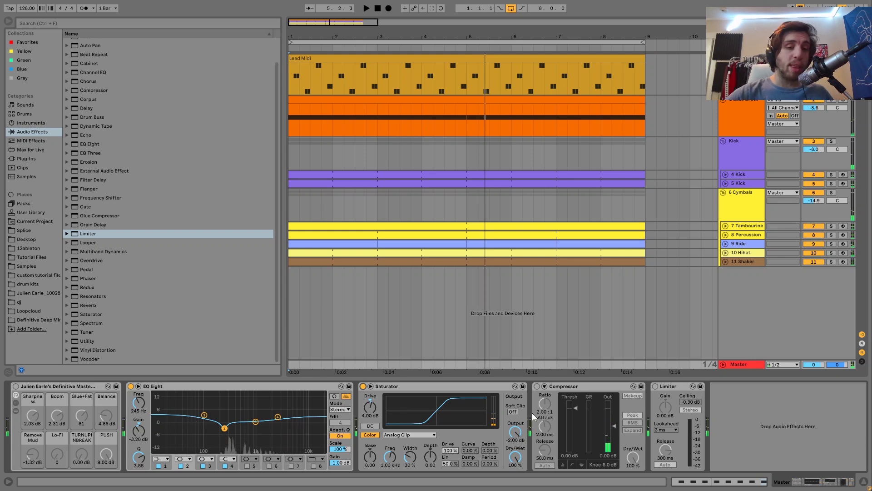
Step: Activate the Compressor and lower its threshold to -10.5 dB while auditioning playback
click(537, 386)
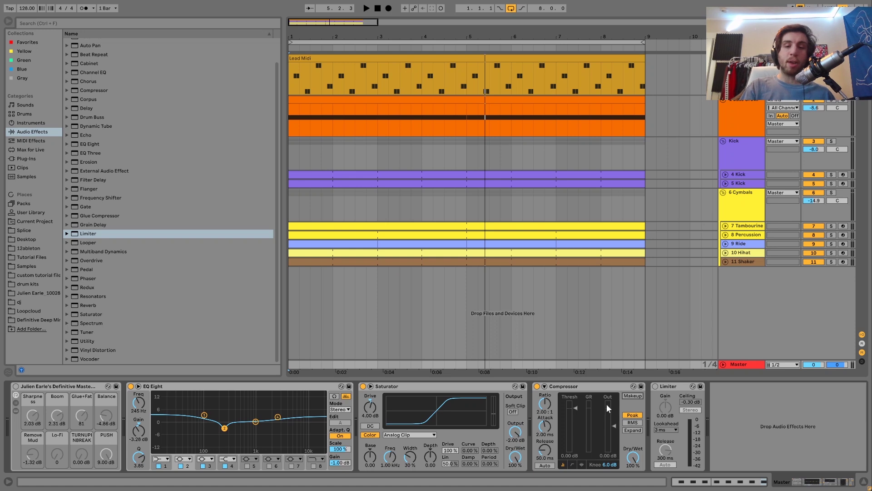
key(space)
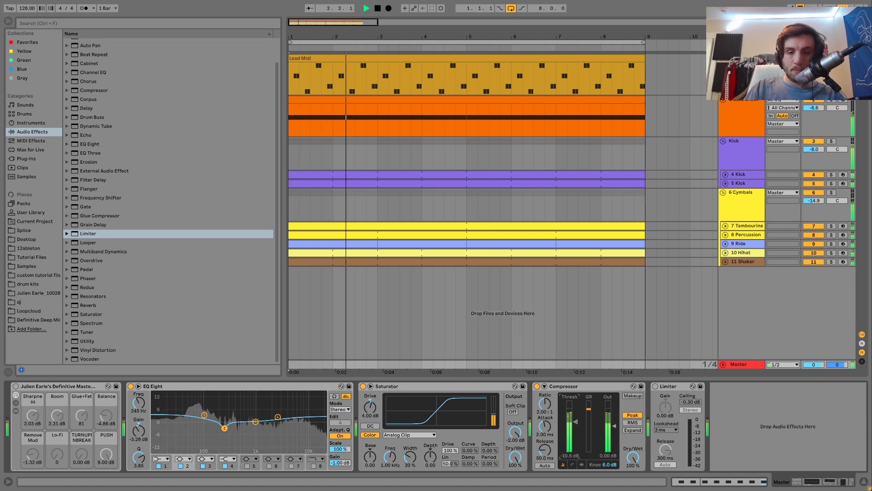
drag(575, 418, 545, 400)
key(space)
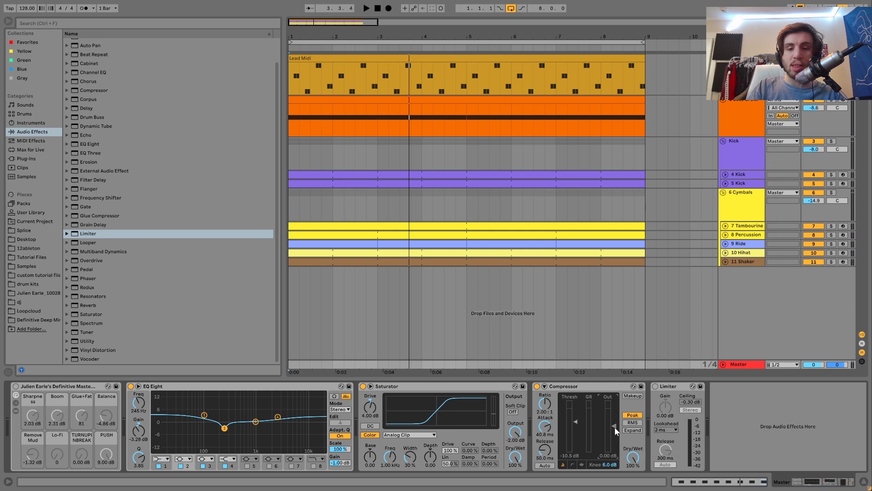
key(space)
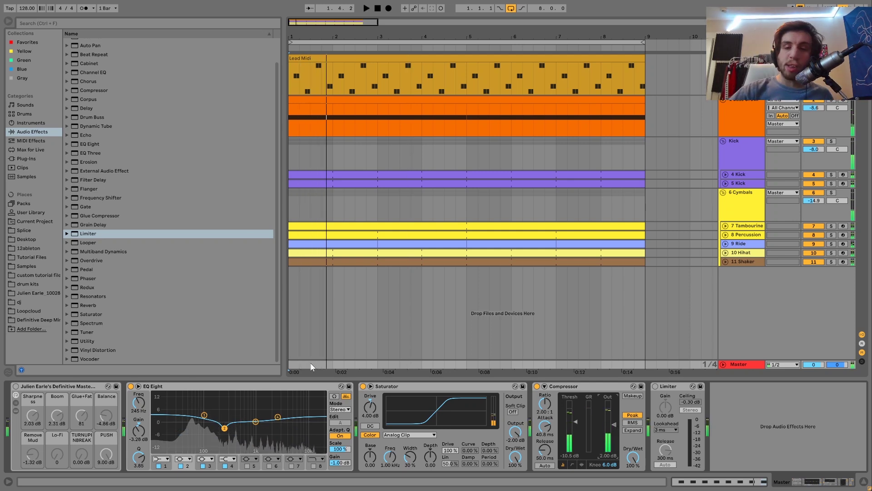
key(space)
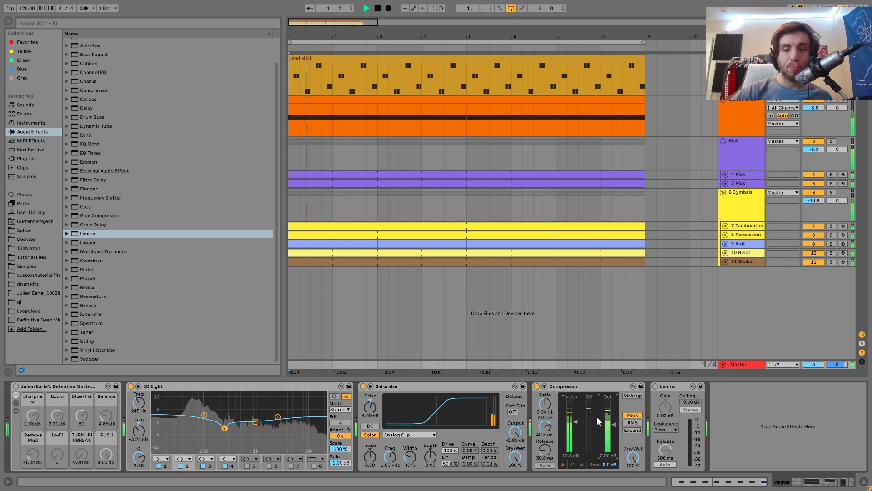
Step: A/B the Compressor, lower its output to 1.00 dB and replay the track to check it
click(536, 386)
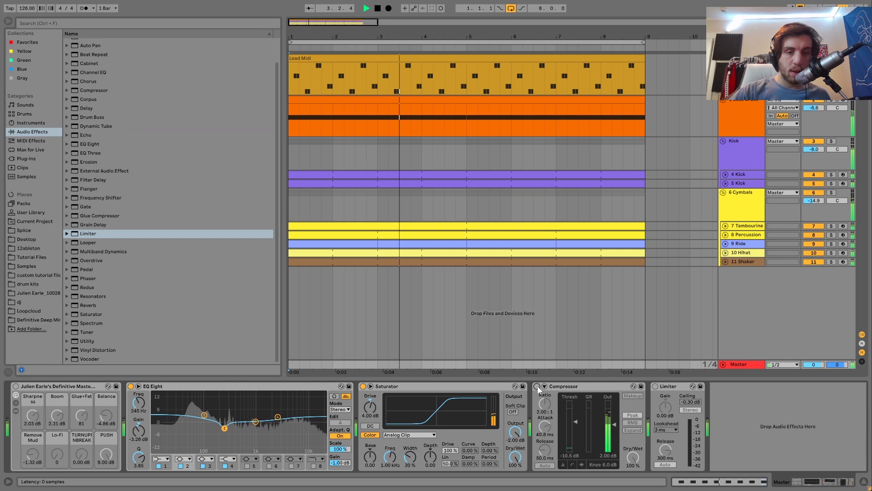
click(537, 386)
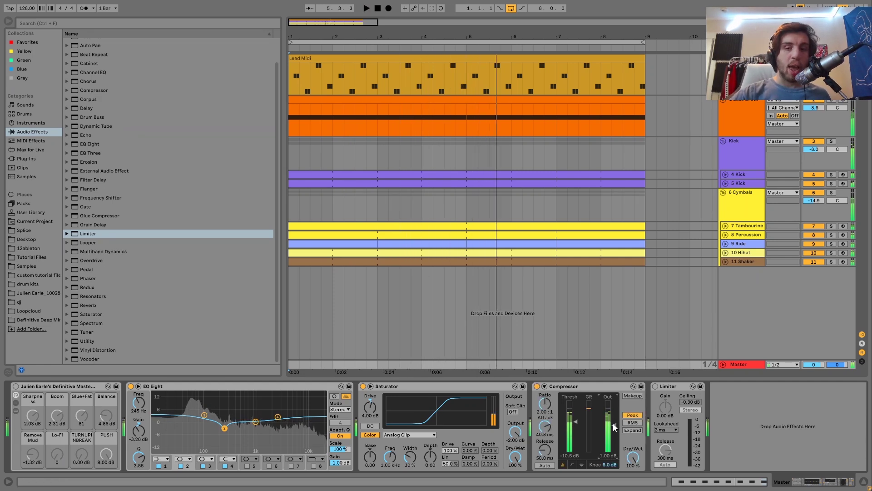
drag(614, 426, 614, 431)
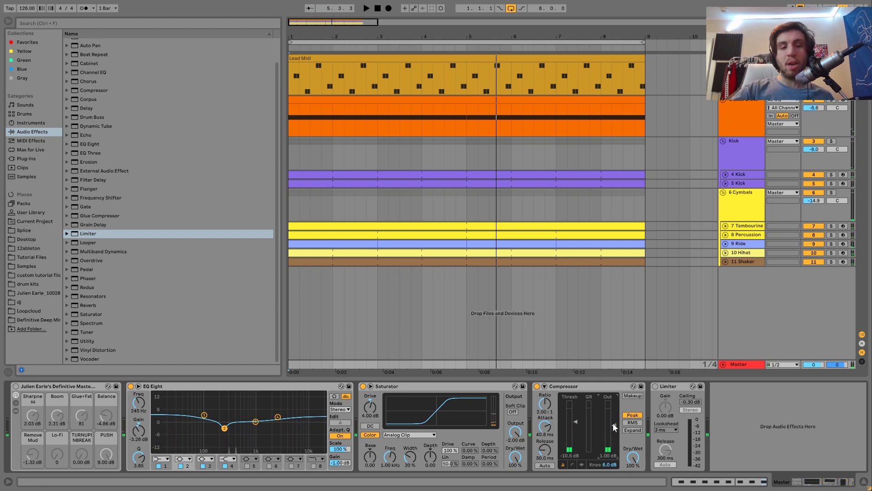
key(space)
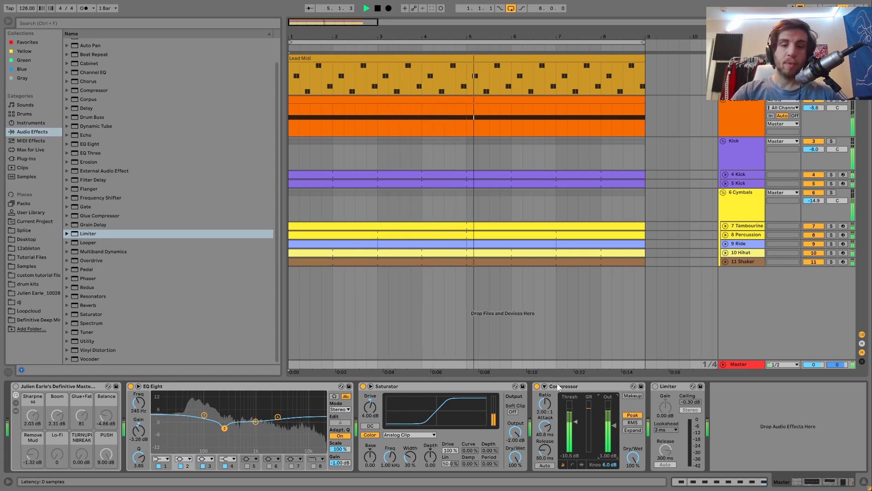
key(space)
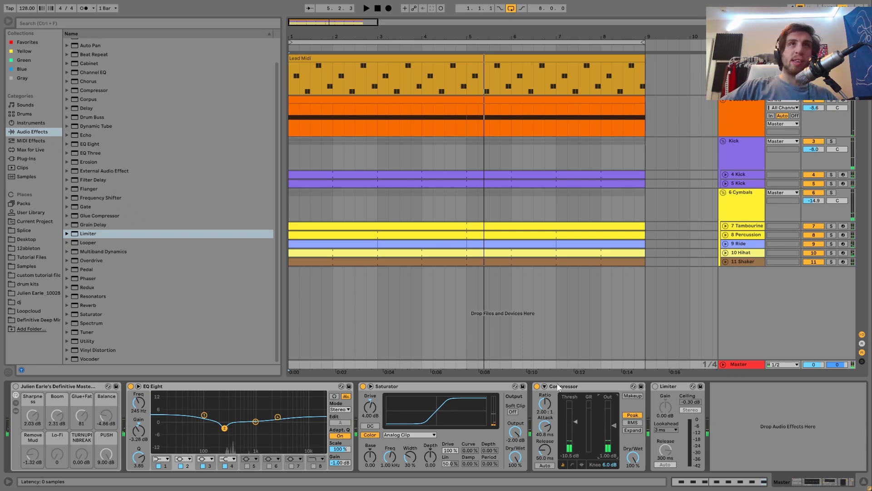
key(space)
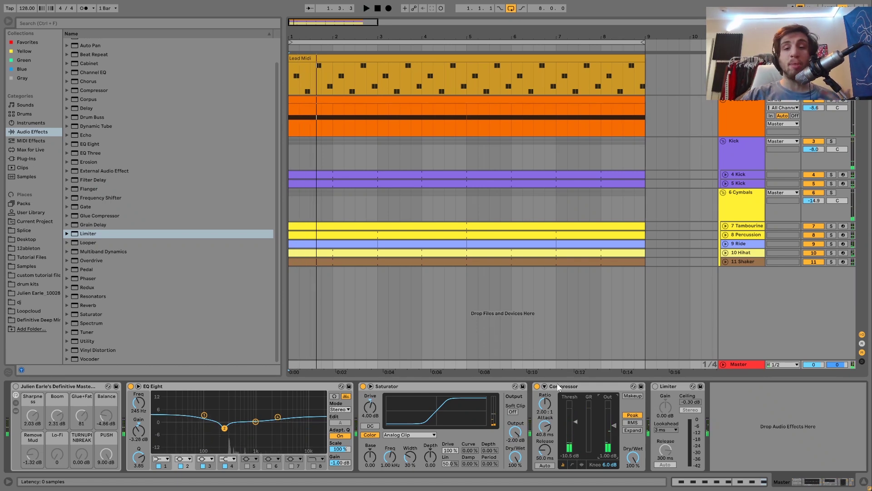
key(space)
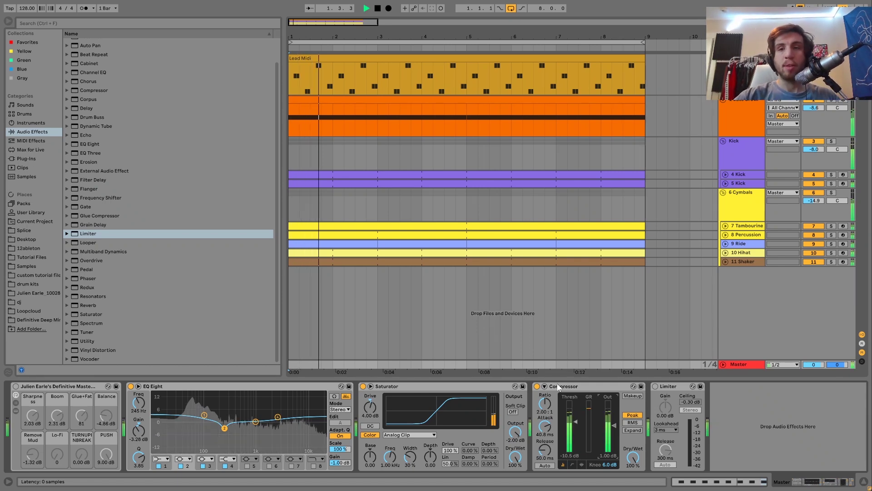
key(space)
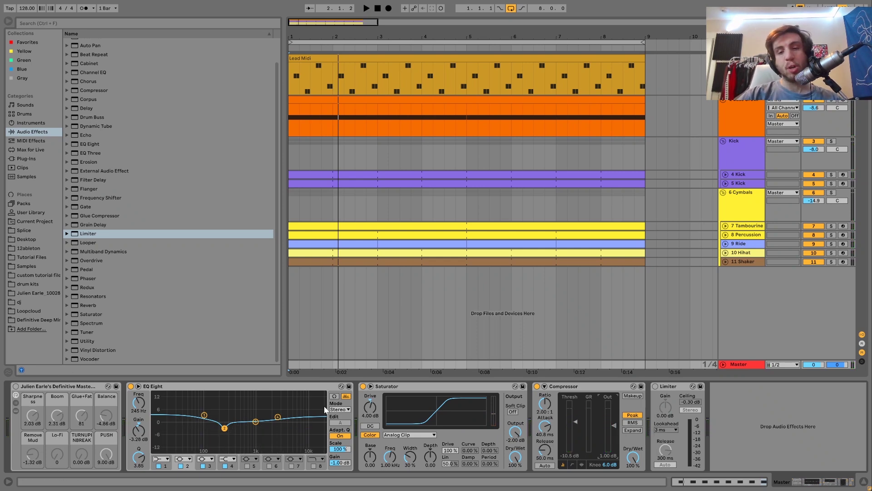
Step: Select the Limiter and audition the track in the mixer view
click(663, 387)
key(Tab)
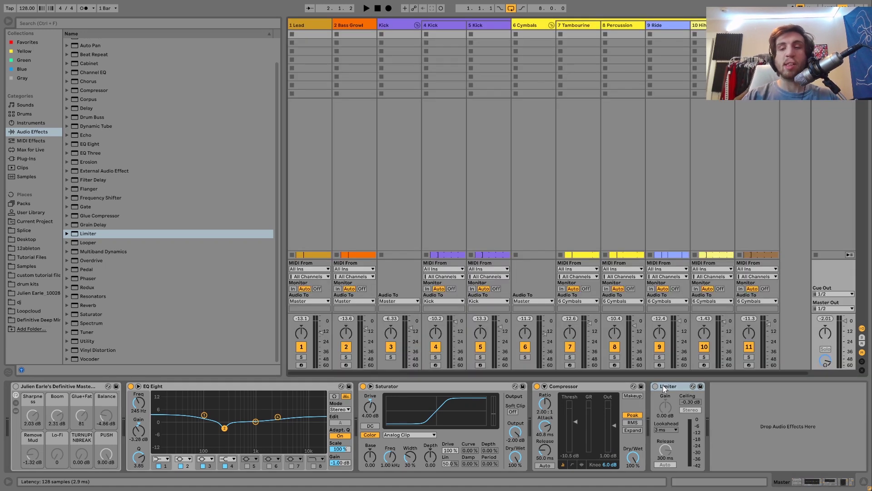
key(space)
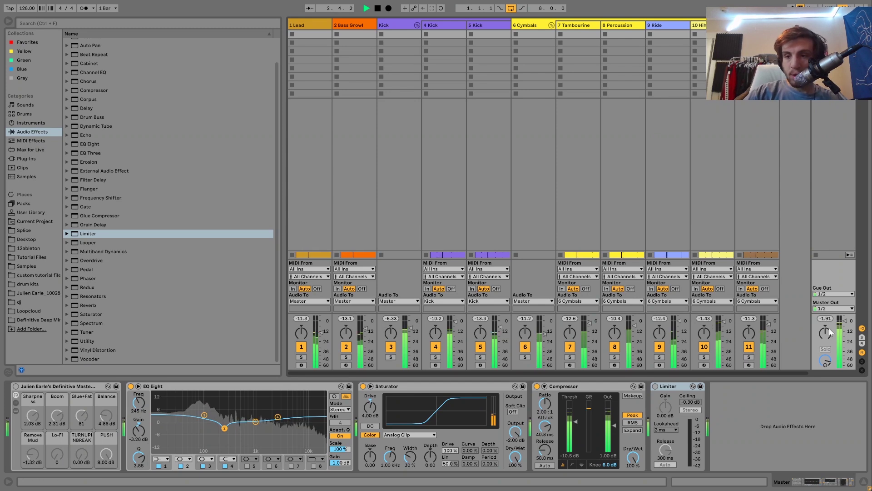
key(space)
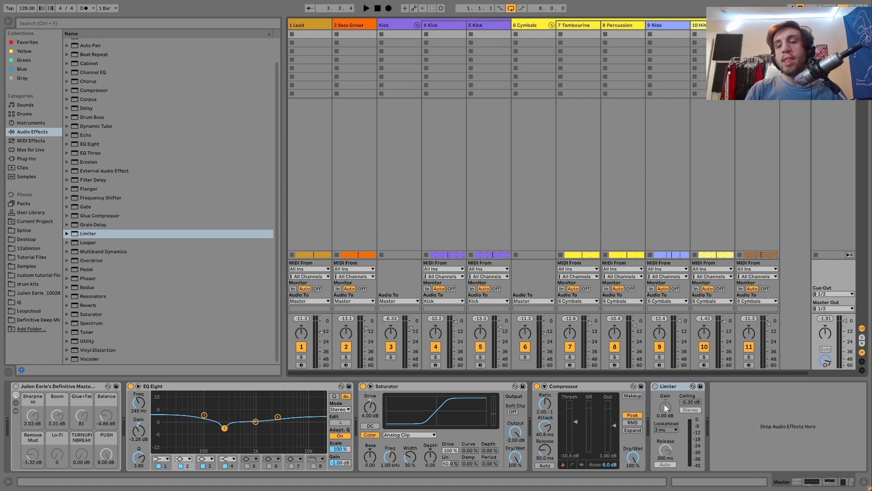
Step: Switch the Limiter on, raise its ceiling to 0.00 dB and start playback
click(655, 386)
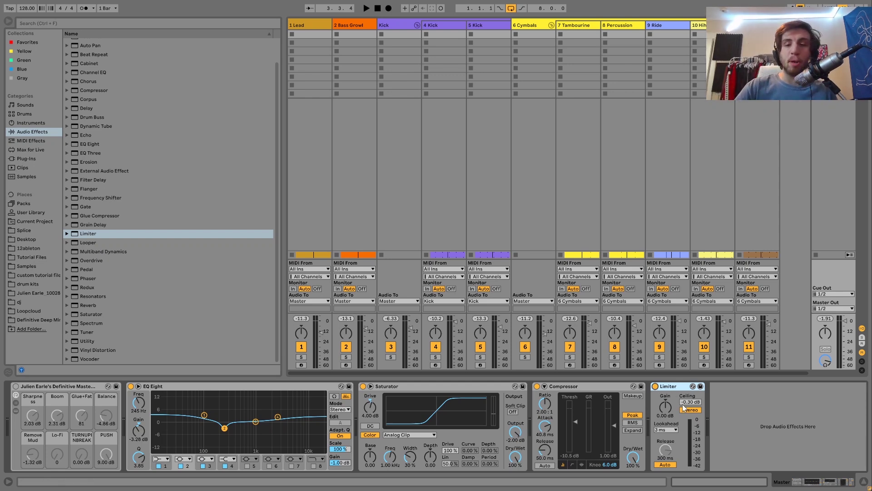
drag(685, 402, 684, 408)
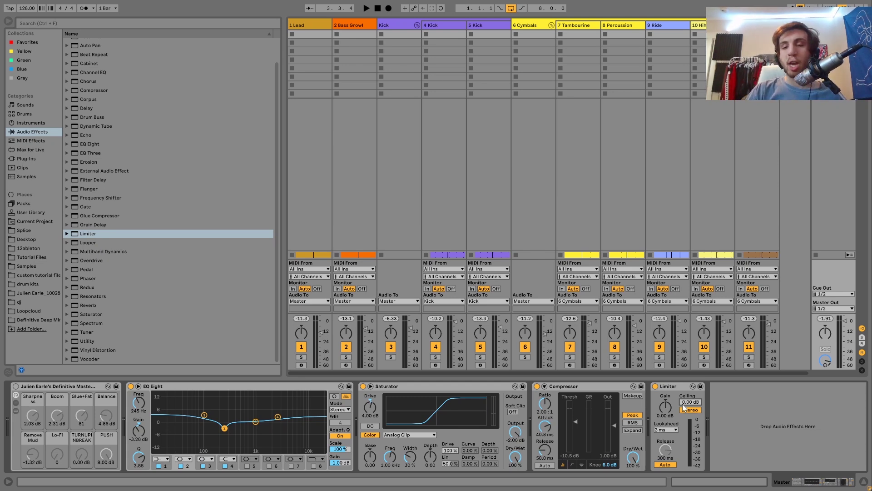
key(space)
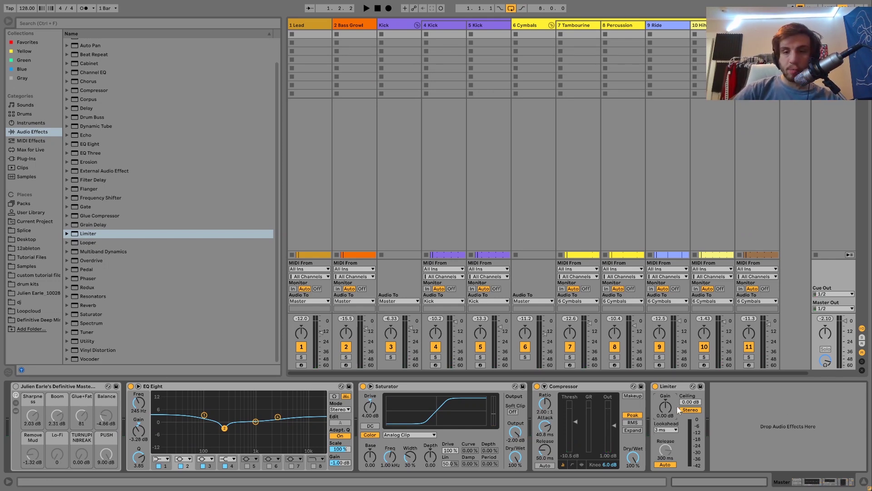
Step: Raise the Limiter gain to 8.60 dB and listen to the louder track several times
key(space)
scroll(669, 405, up, 5)
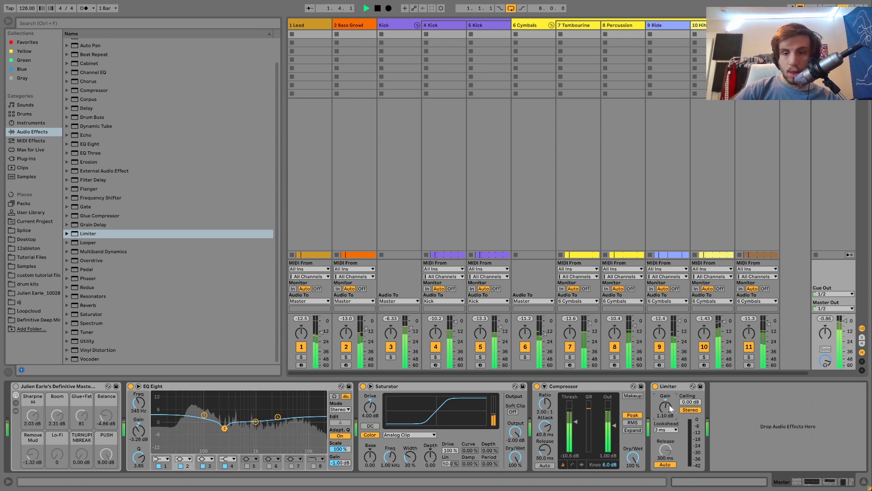
scroll(669, 405, up, 5)
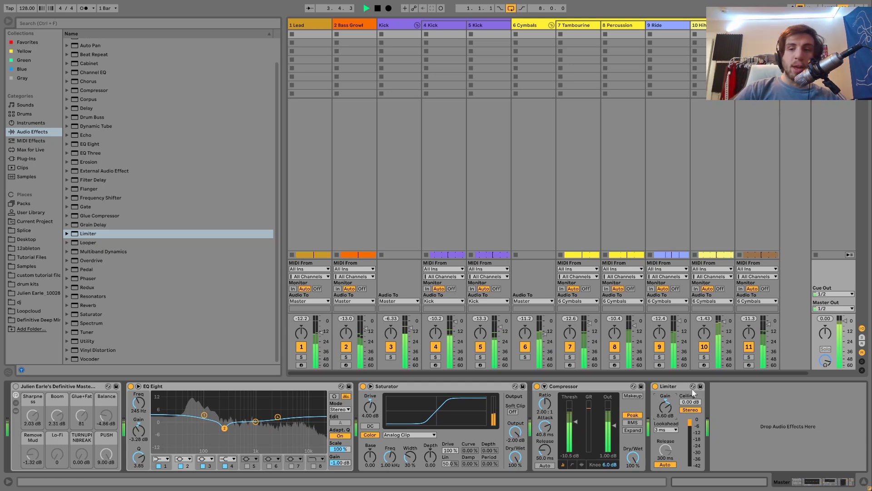
key(space)
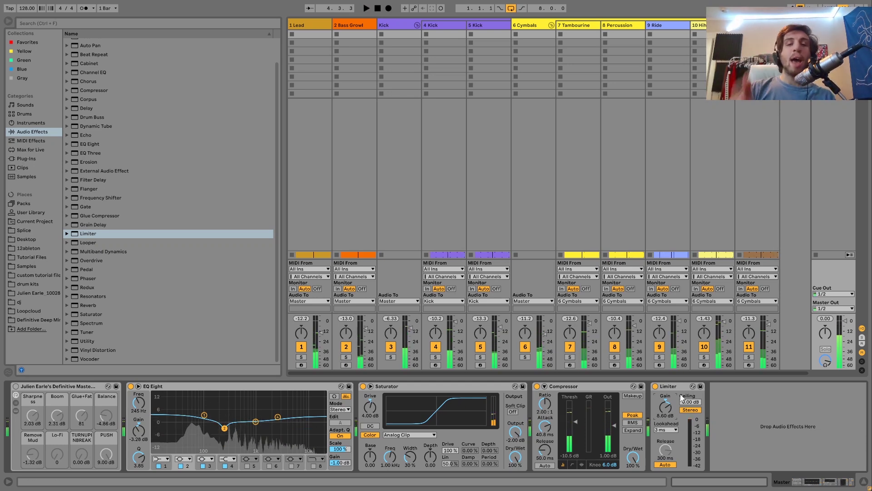
key(space)
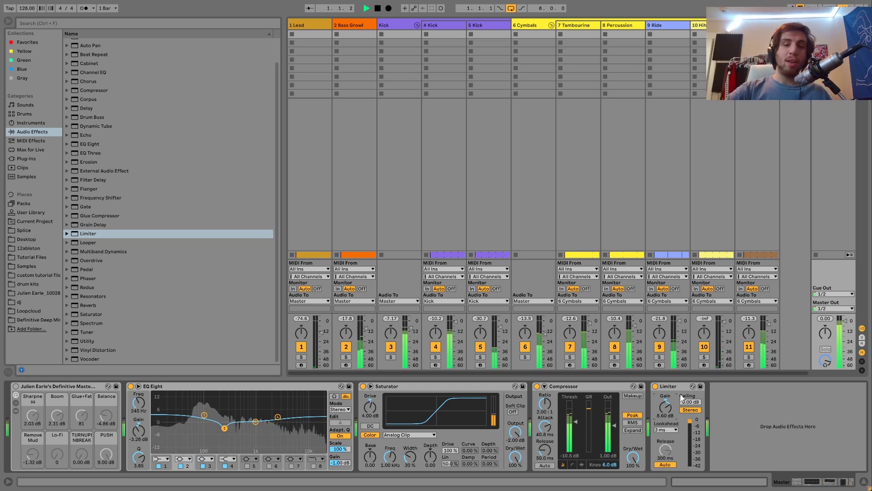
key(space)
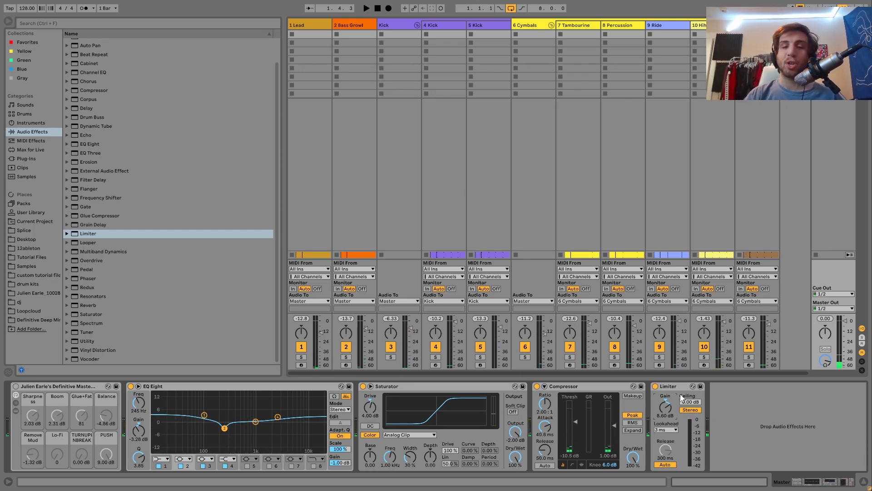
key(space)
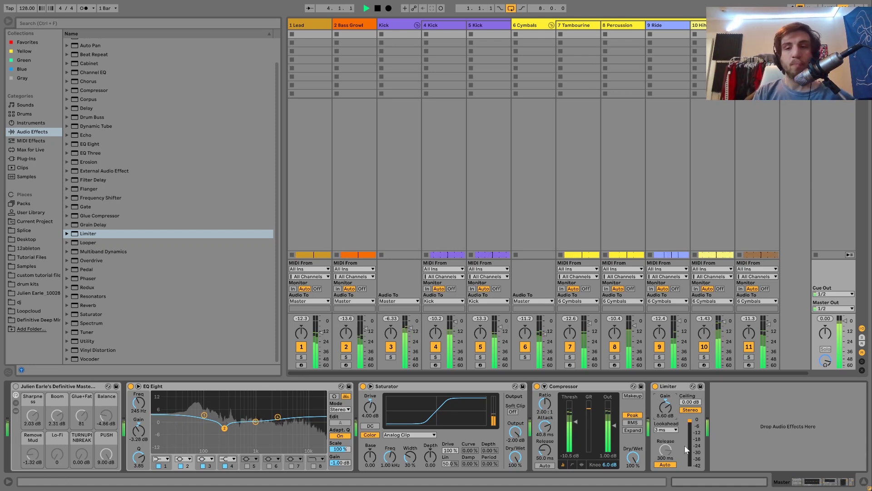
key(space)
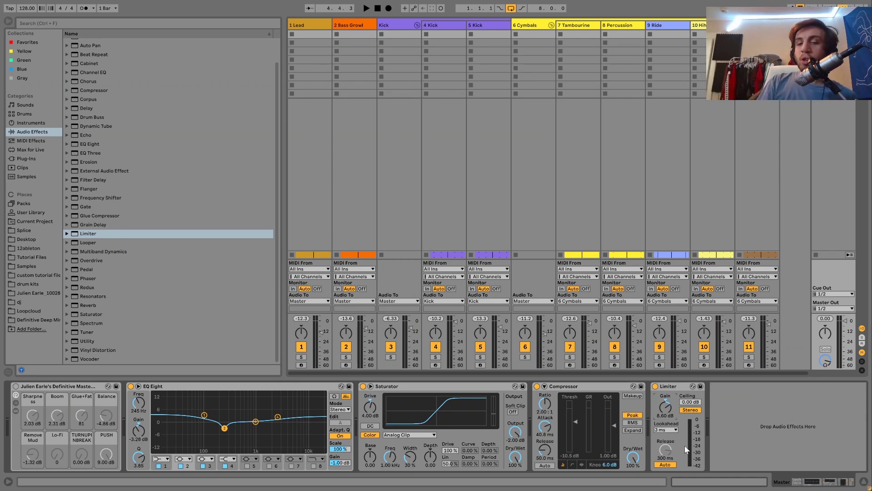
key(space)
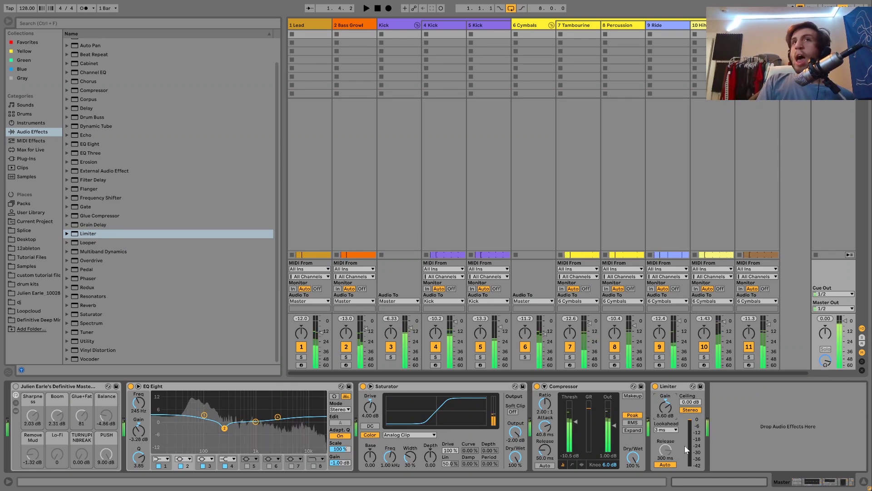
key(space)
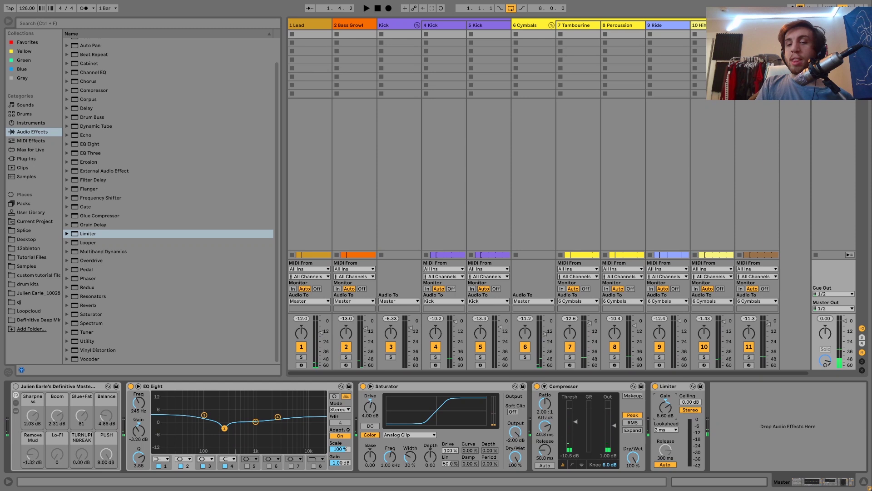
Step: A/B the mix with the Limiter bypassed, then re-enable the Limiter
click(655, 386)
key(space)
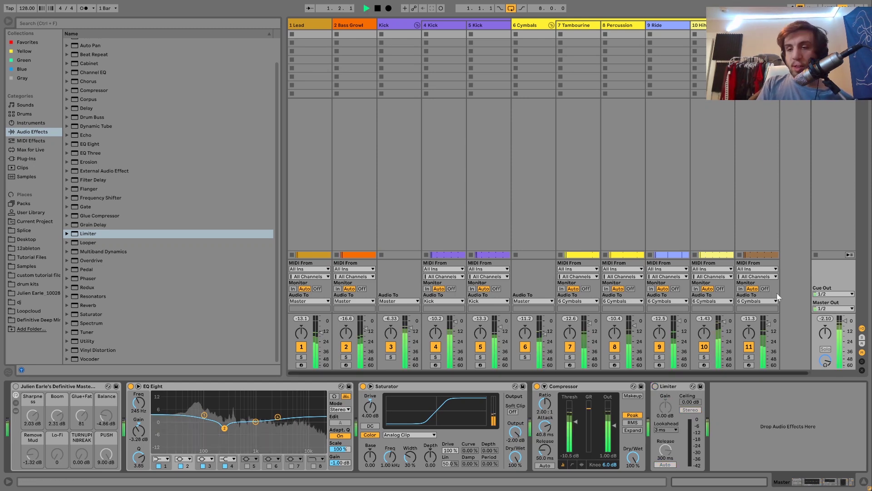
click(655, 386)
key(space)
Step: Set the Limiter gain to 2.00 dB and audition the result
drag(666, 413, 667, 404)
key(space)
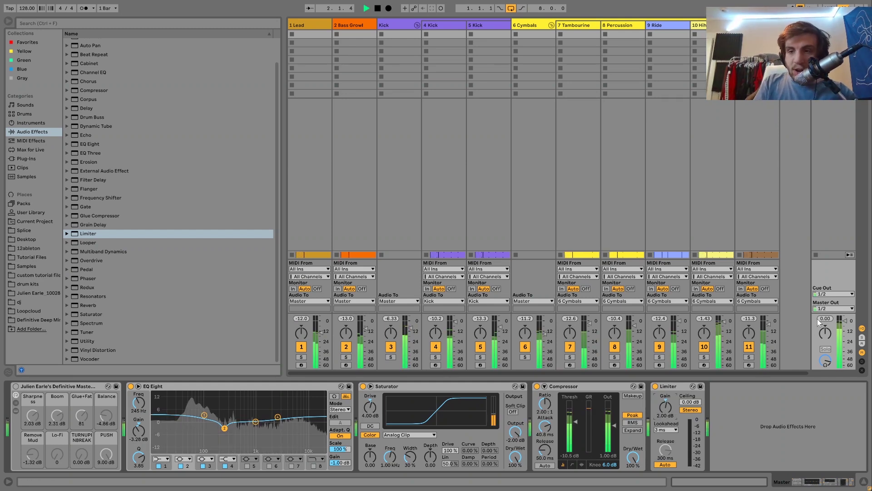
key(space)
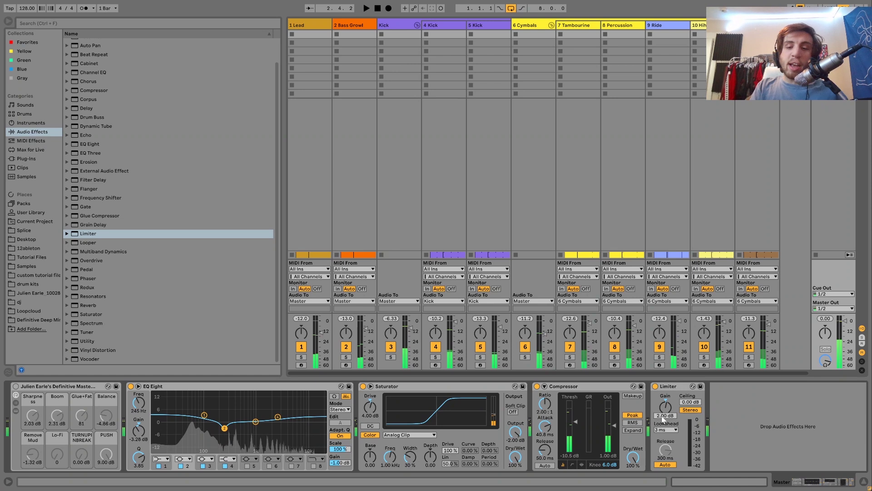
key(space)
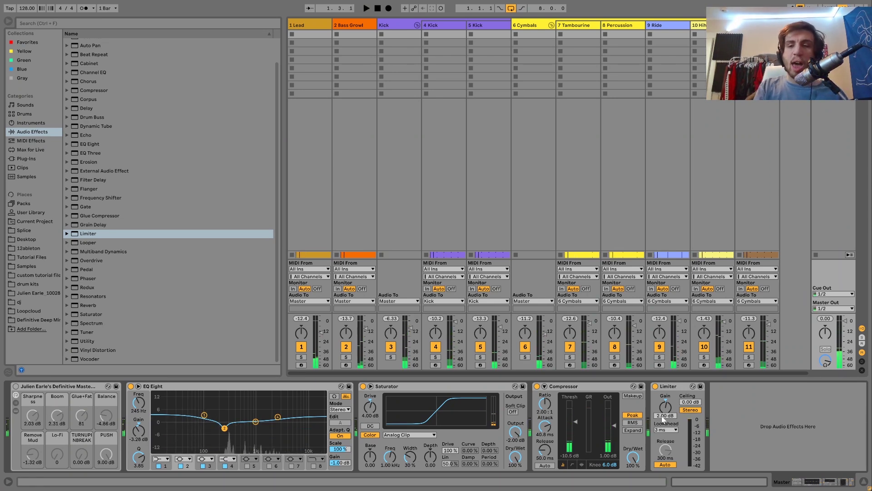
Step: Raise the Limiter gain to 6.50 dB and listen to the louder master
drag(662, 419, 663, 409)
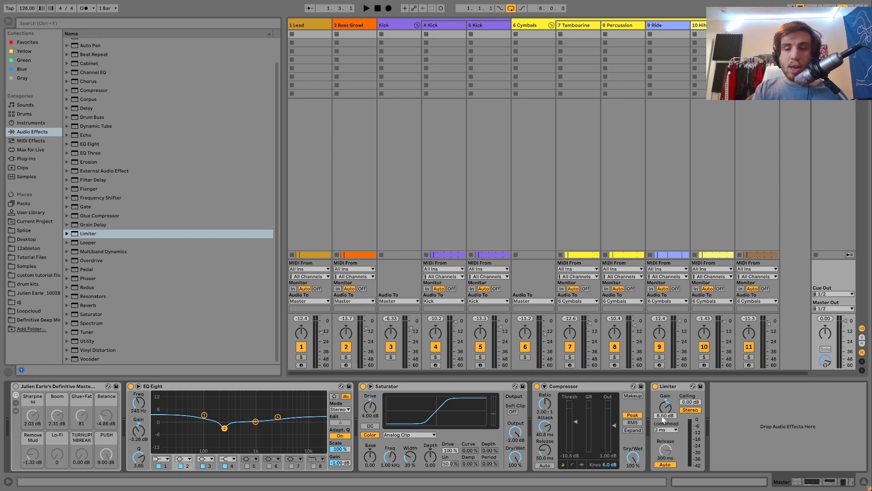
key(space)
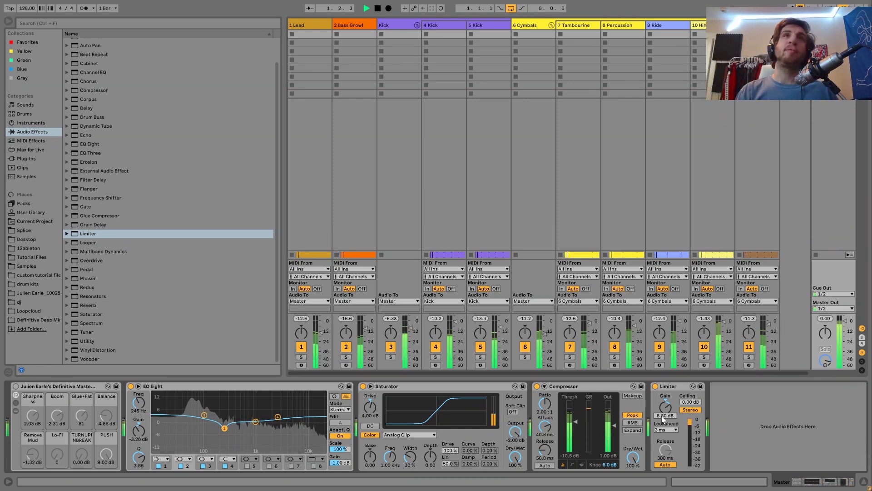
key(space)
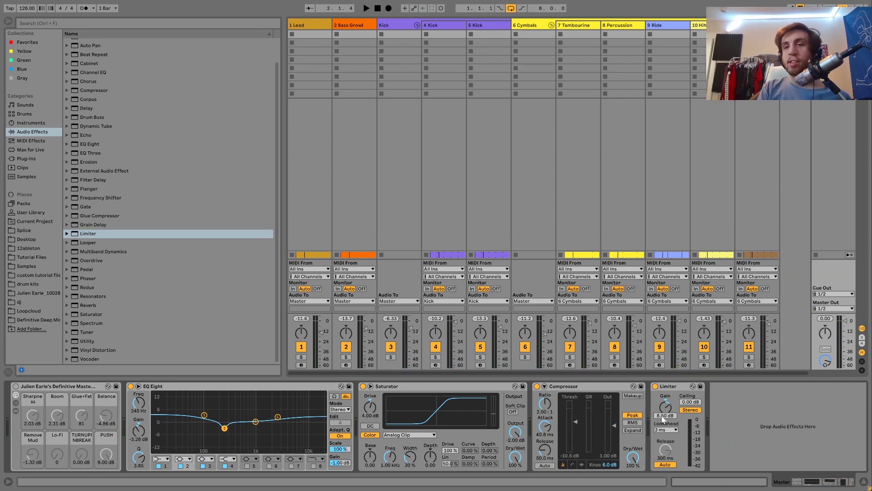
key(space)
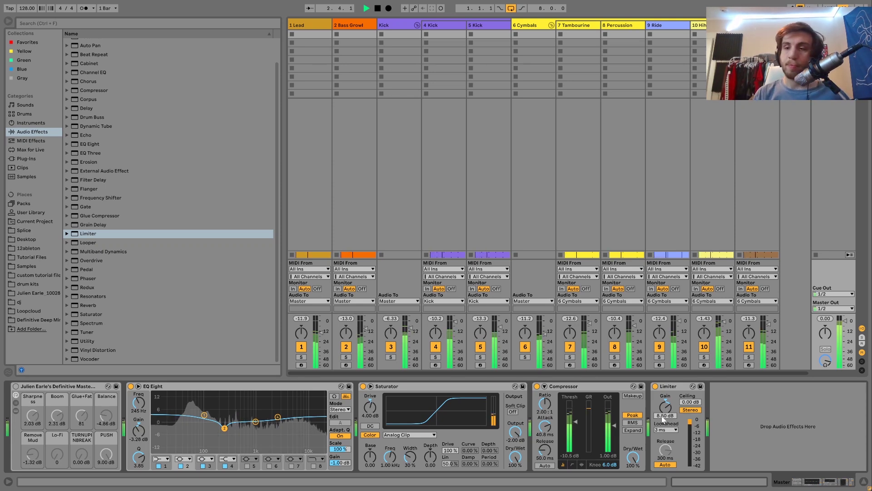
key(space)
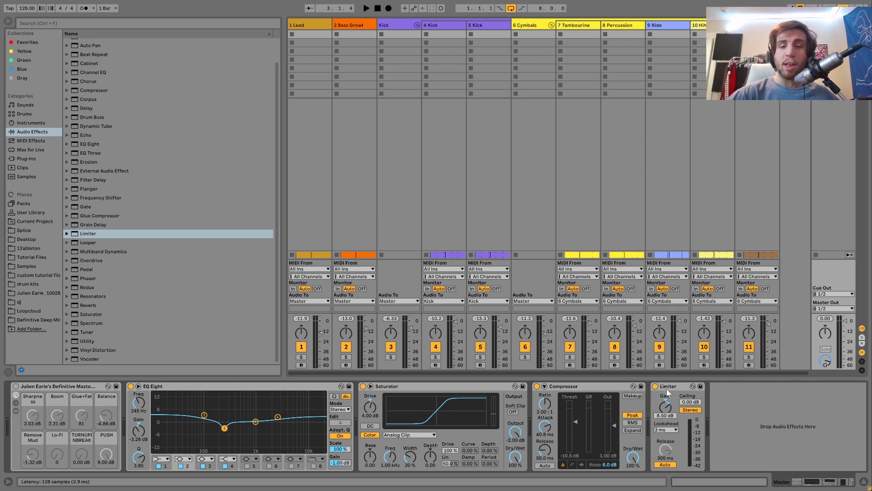
click(665, 388)
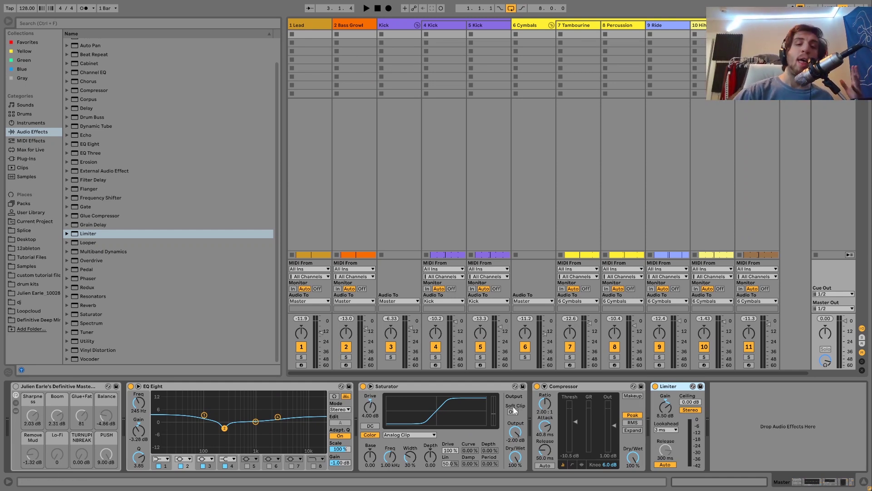
click(487, 385)
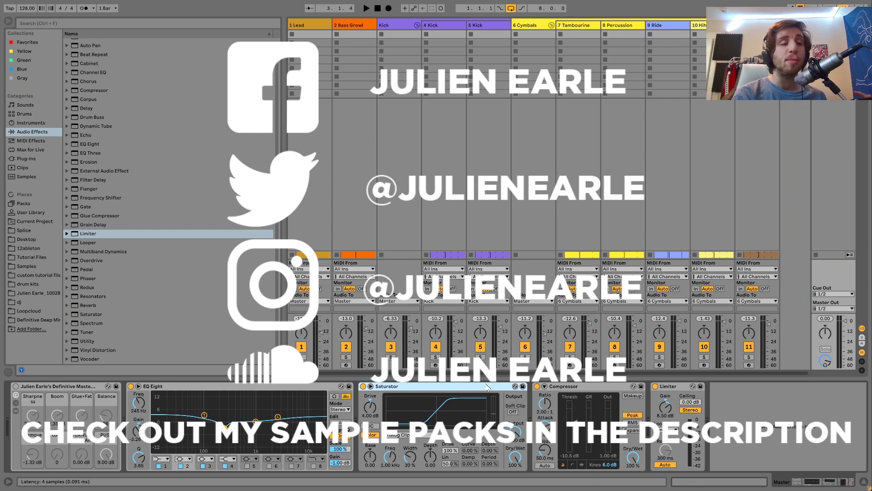
Step: Switch to Arrangement View and select the mastering macro rack on the Master
key(Tab)
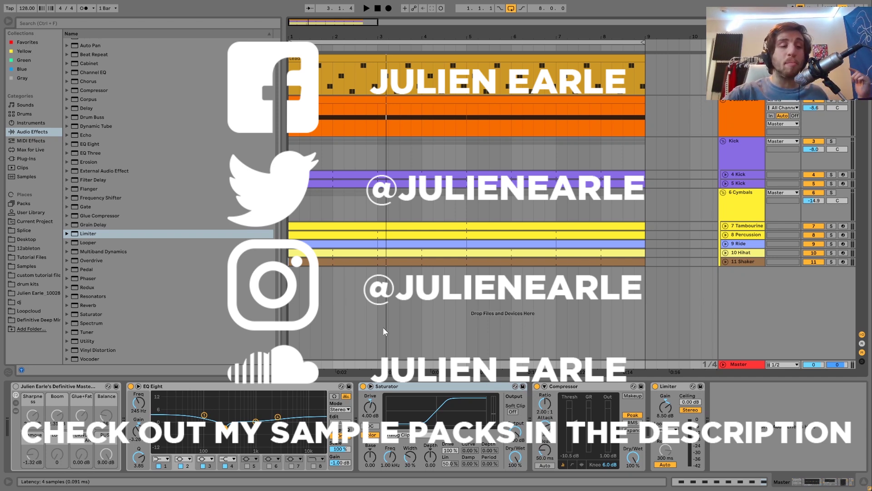
click(61, 388)
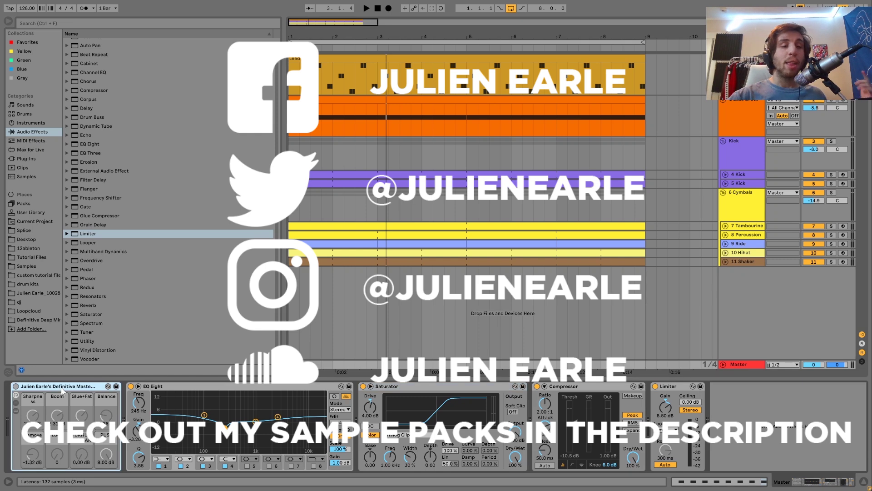